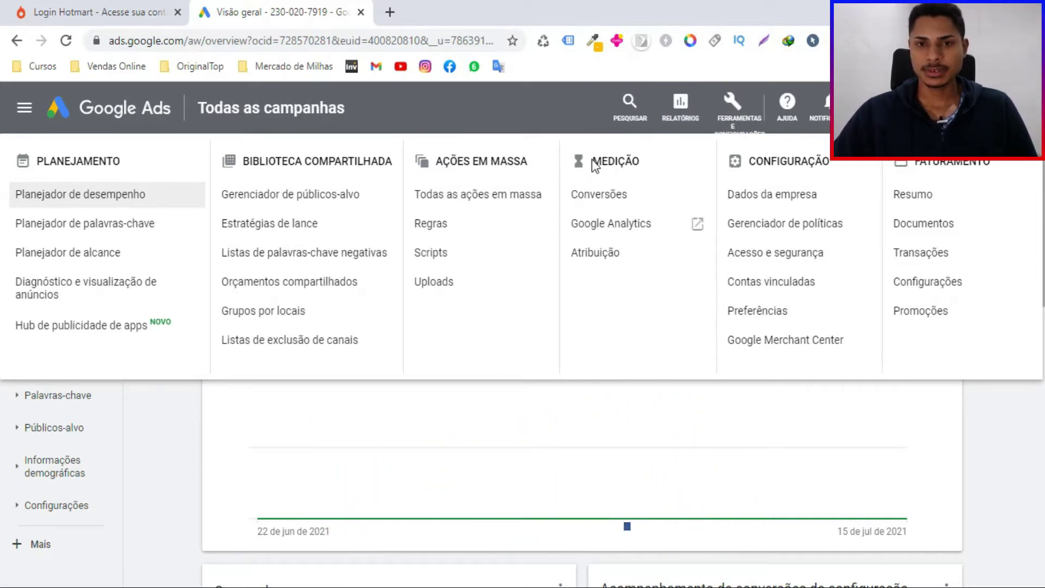
- Open the conversions section under Medição and start a new conversion action for a site
left_click_drag(600, 161, 653, 166)
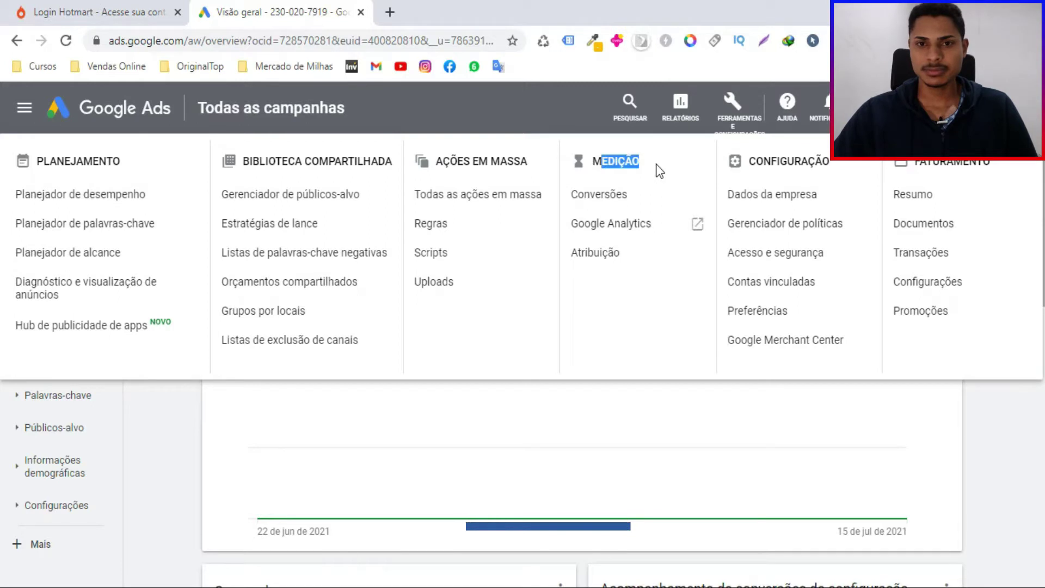
left_click(593, 199)
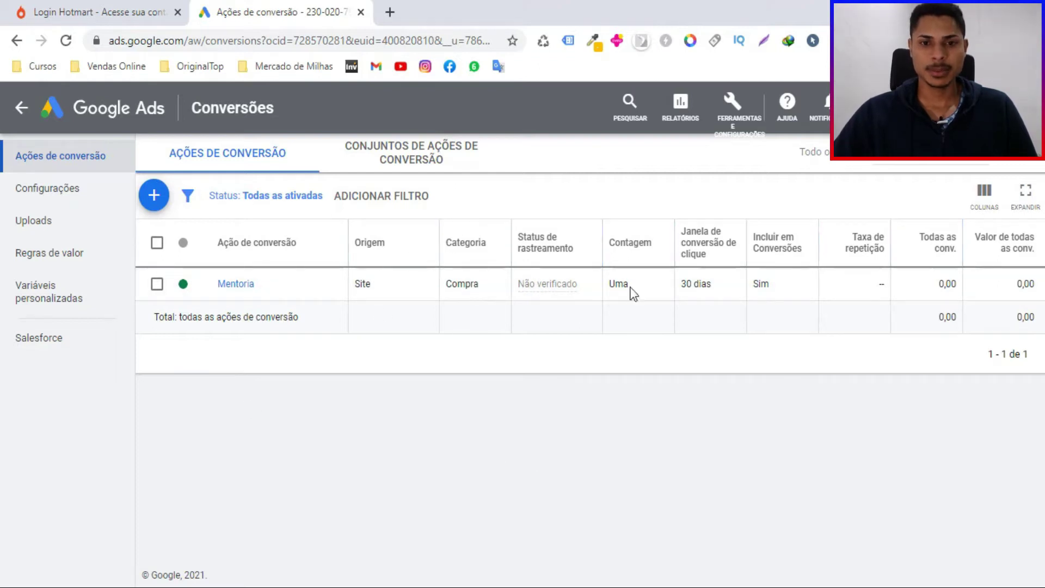
left_click(154, 195)
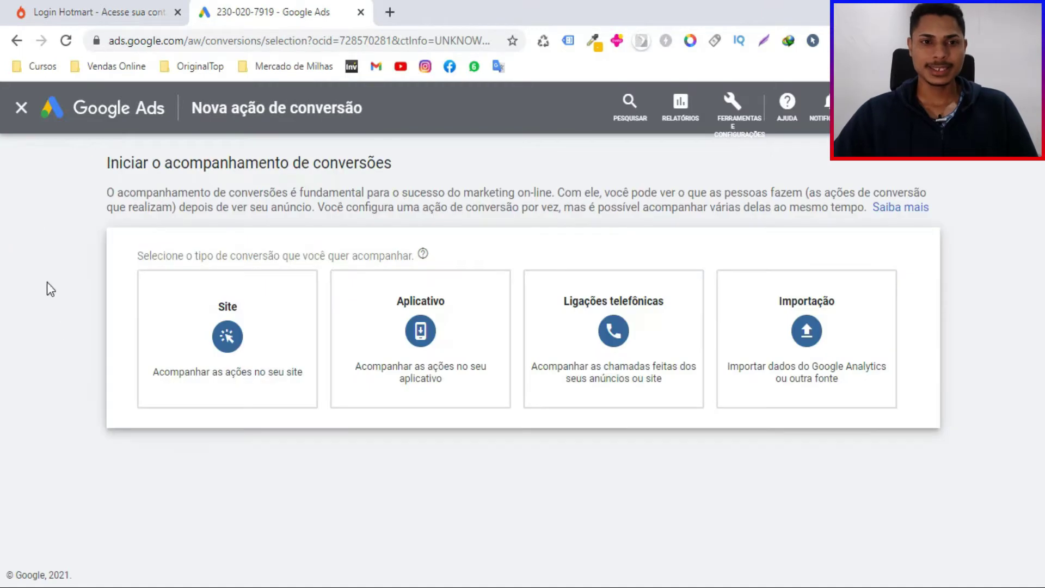
mouse_move(206, 349)
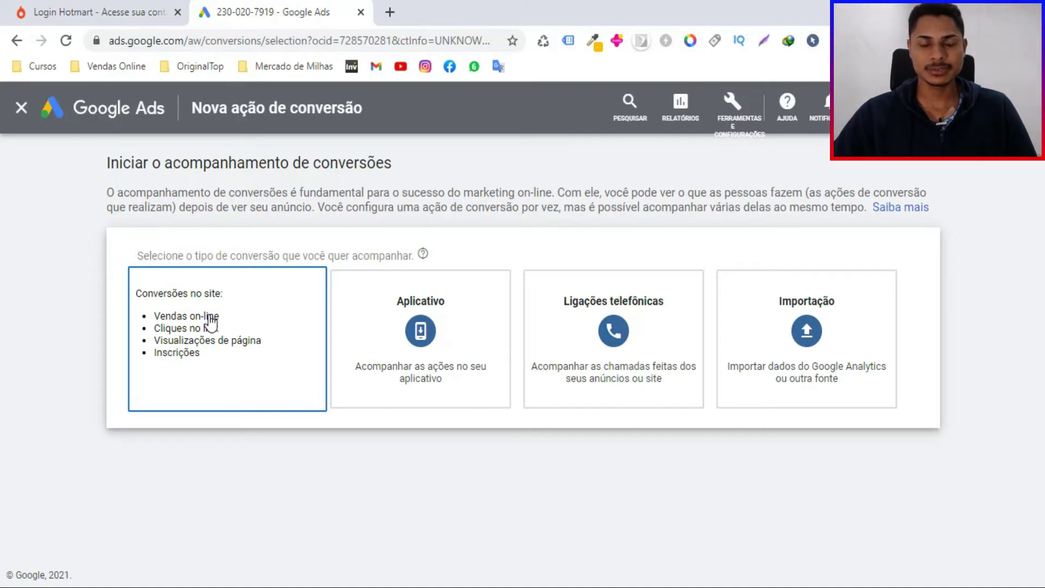
left_click(233, 359)
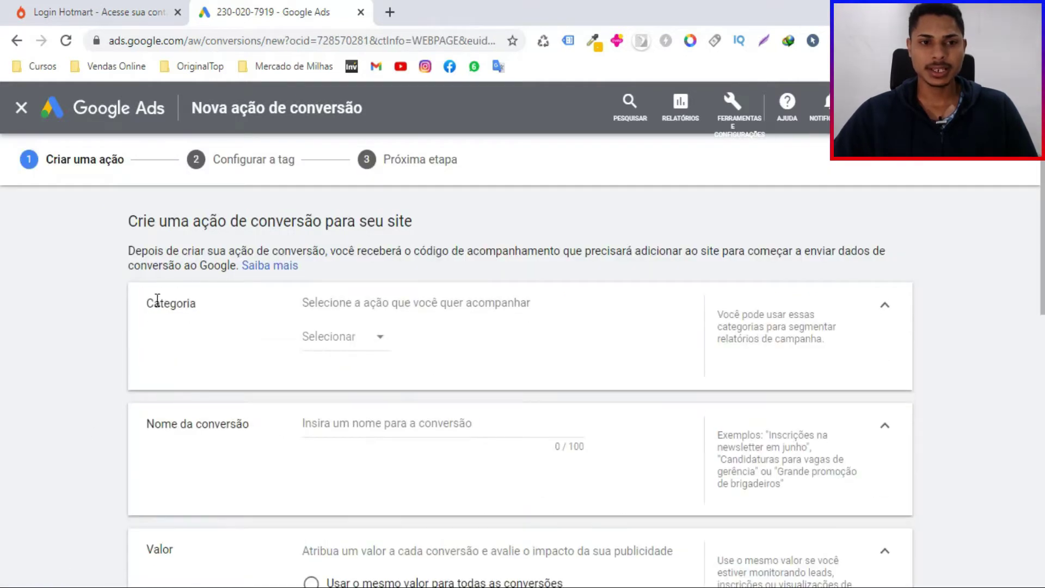
- Set the conversion action's category to Compra
triple_click(143, 302)
left_click(256, 325)
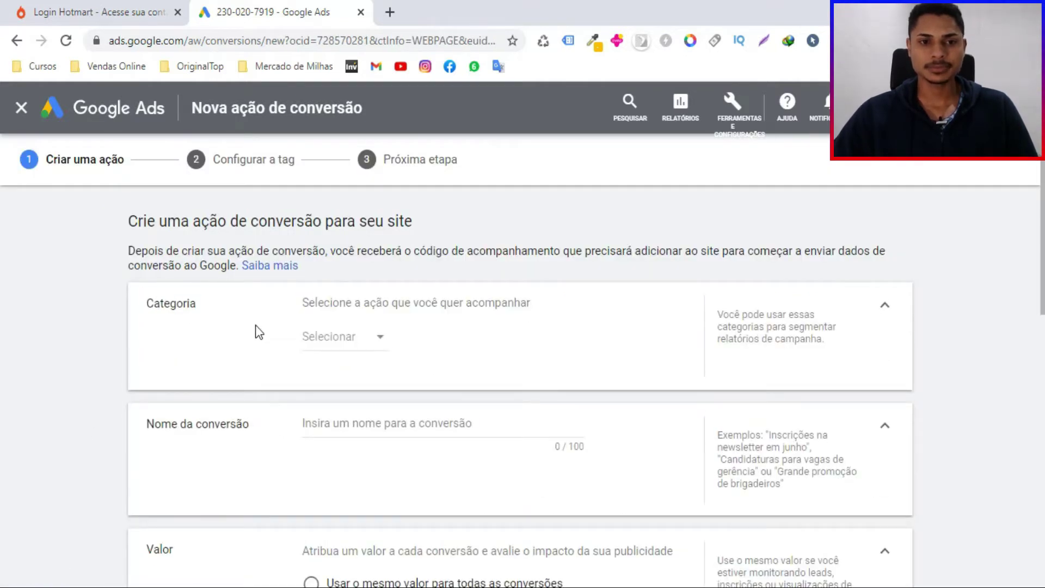
left_click(340, 346)
left_click(329, 133)
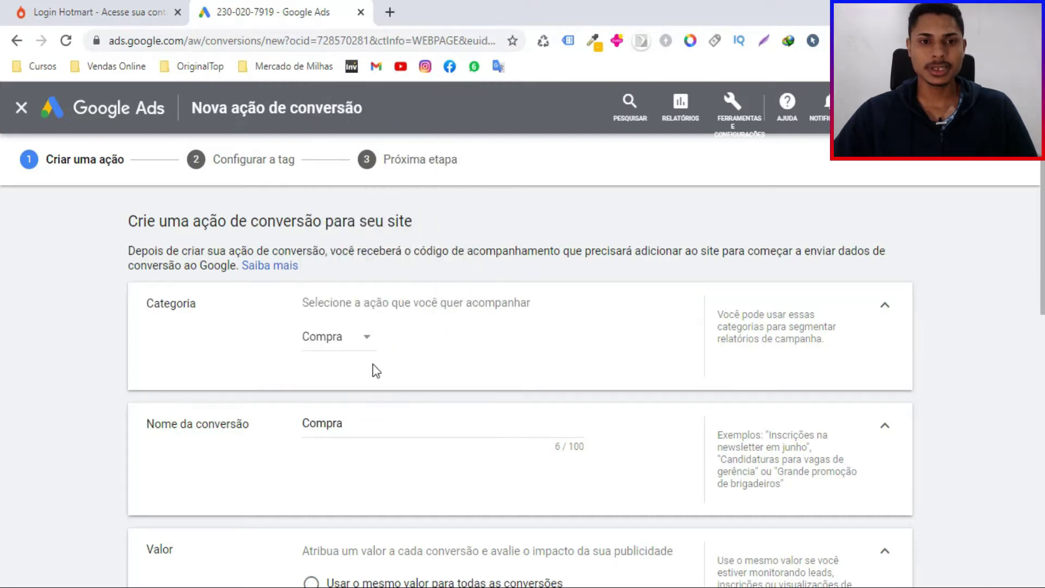
- Replace the suggested conversion name with GPA
left_click(379, 426)
left_click_drag(358, 428, 303, 427)
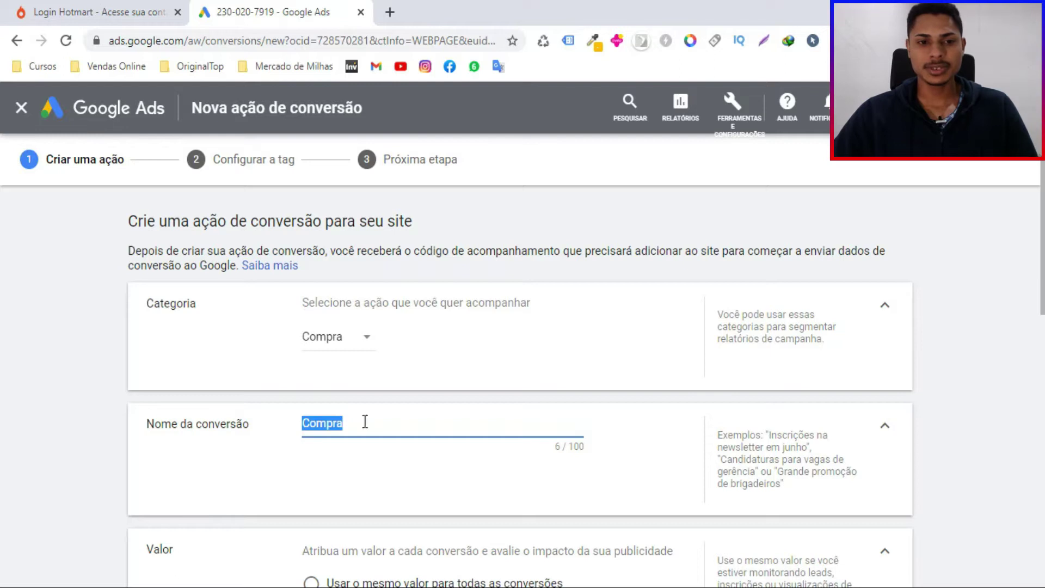
key("BackSpace")
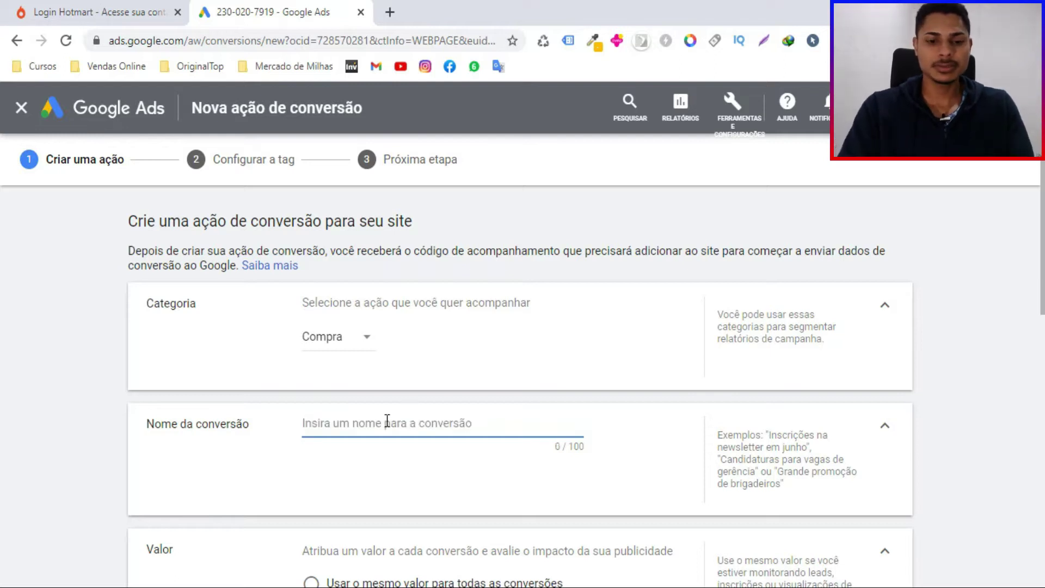
type("GPA")
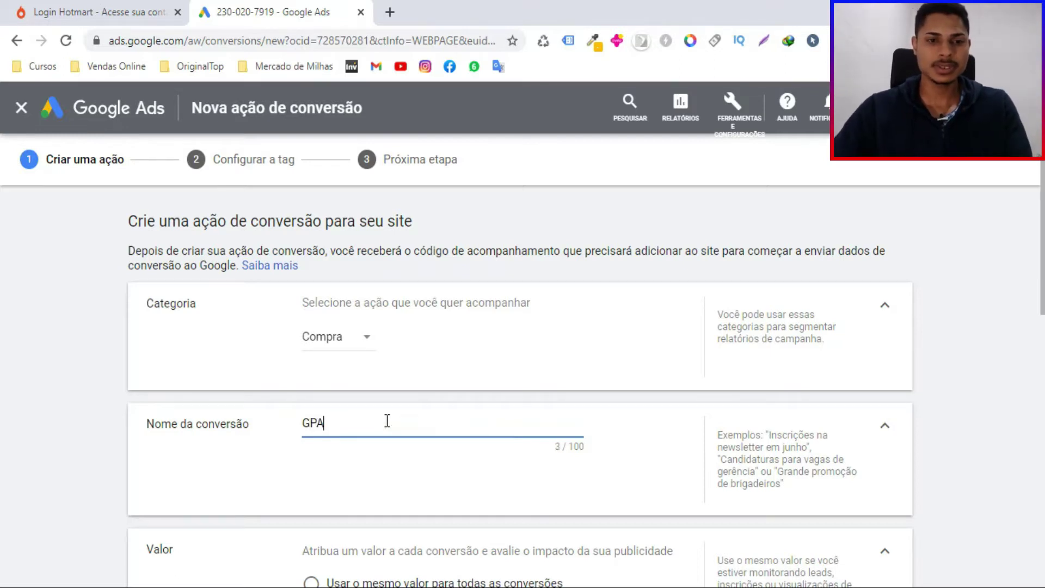
left_click_drag(368, 419, 287, 423)
- Choose to use different values for each conversion and set the default value to 0 in Brazilian reais
scroll(286, 430, "down", 3)
left_click(196, 428)
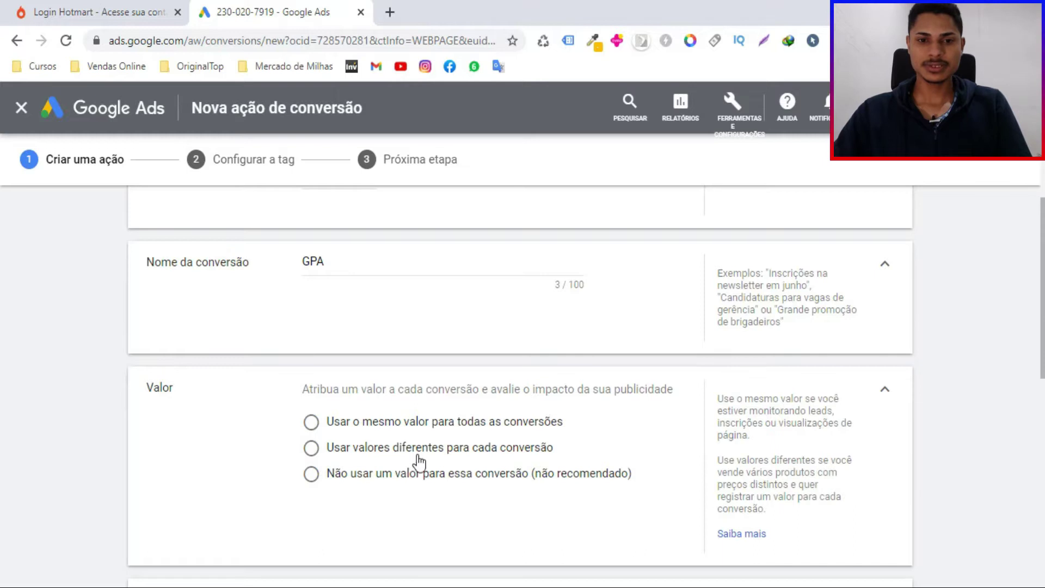
left_click(311, 447)
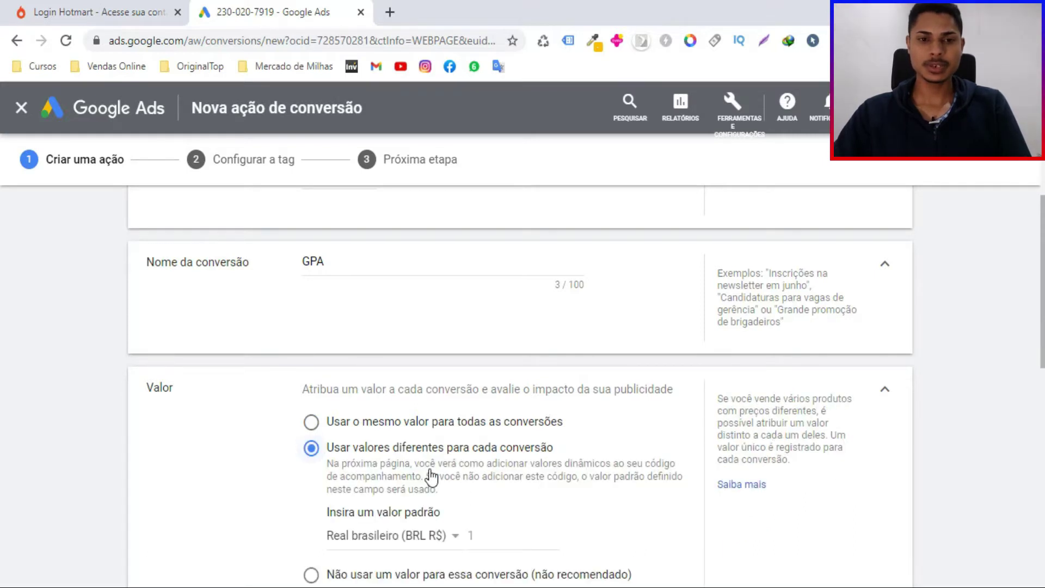
scroll(435, 478, "down", 2)
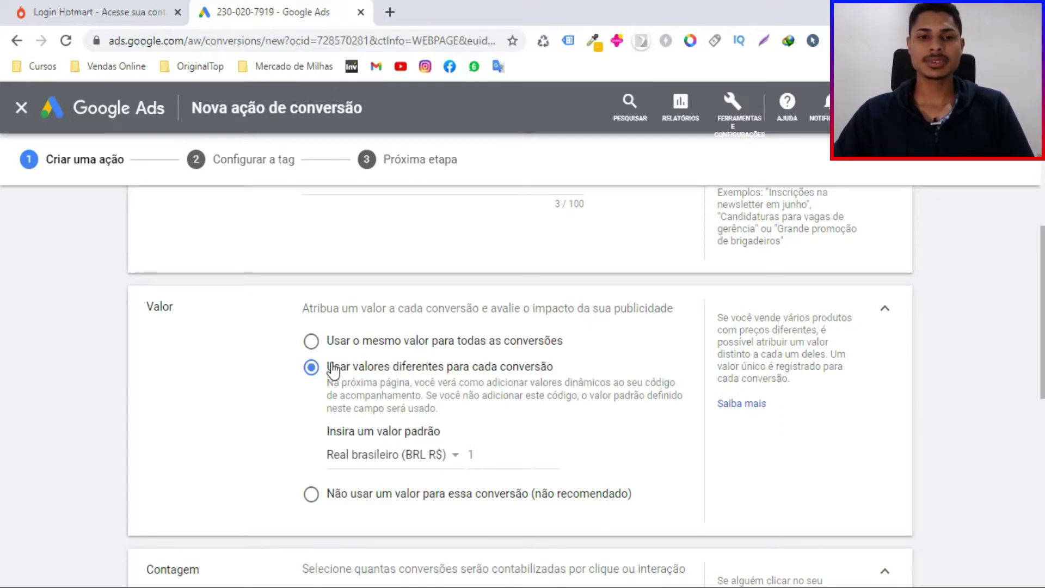
left_click(487, 455)
left_click_drag(486, 455, 460, 464)
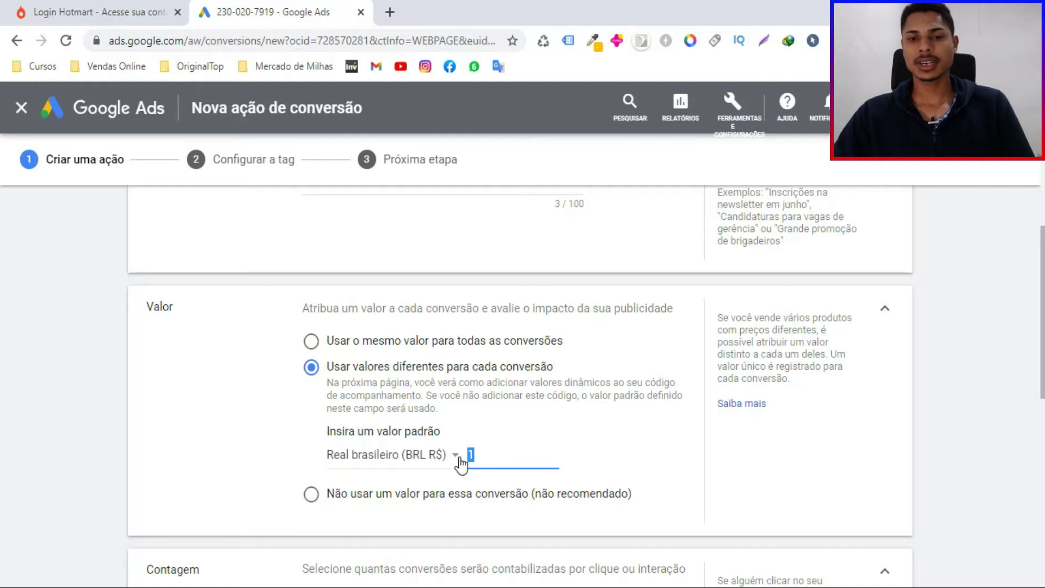
key("BackSpace")
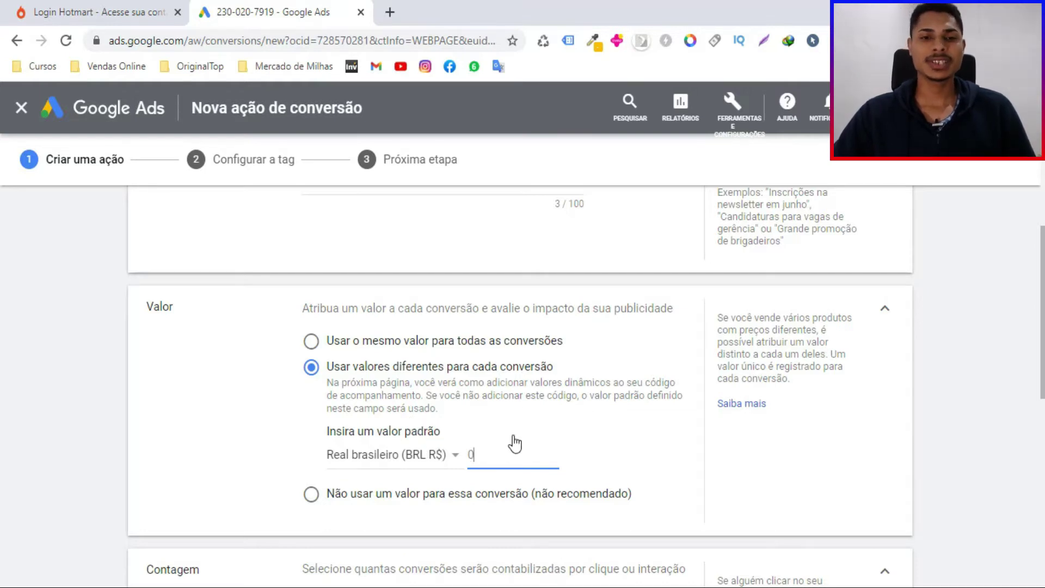
- Set the conversion count to Uma, so only one conversion per interaction is counted
scroll(419, 408, "down", 2)
scroll(397, 324, "down", 3)
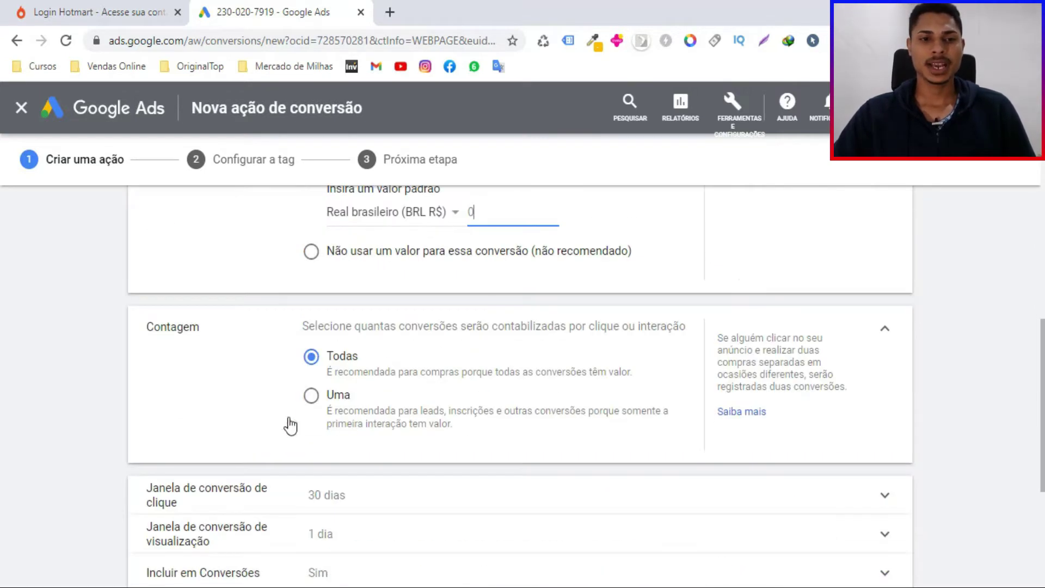
triple_click(195, 326)
left_click(280, 391)
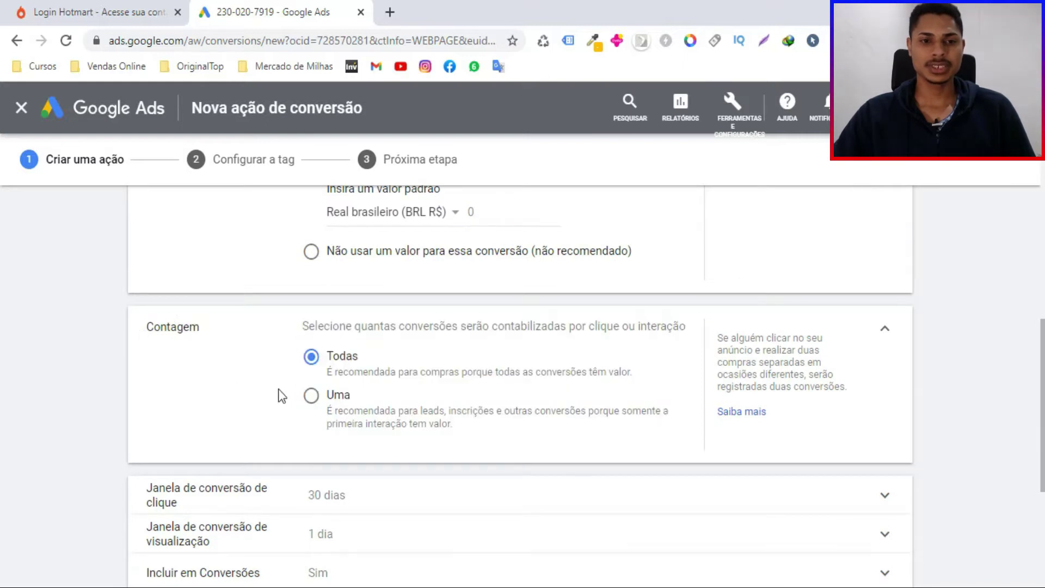
left_click(310, 397)
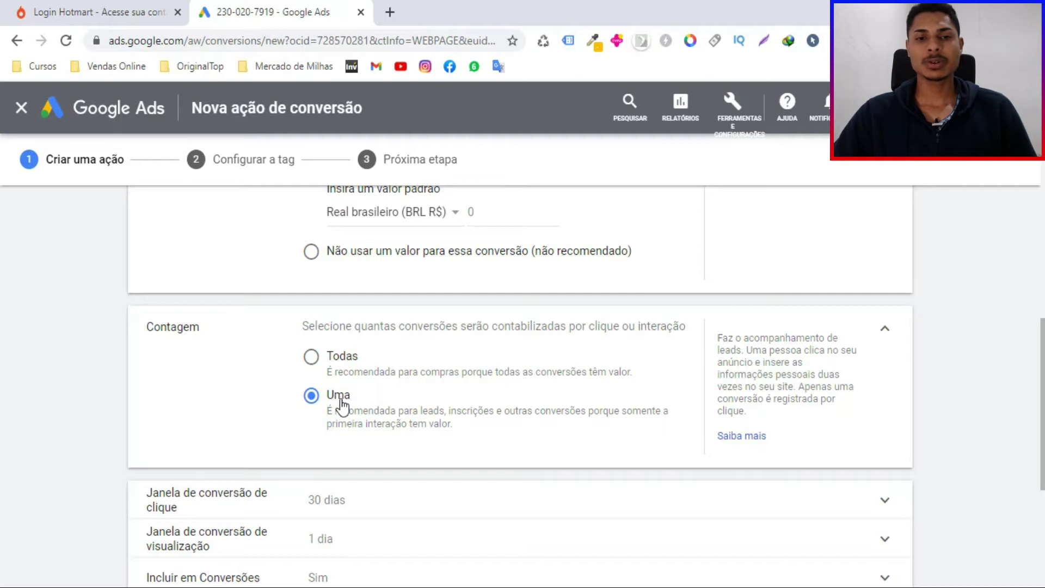
- Switch to the Hotmart page and check the cookie duration of the GPA - Domínio Estratégico product
scroll(323, 387, "down", 3)
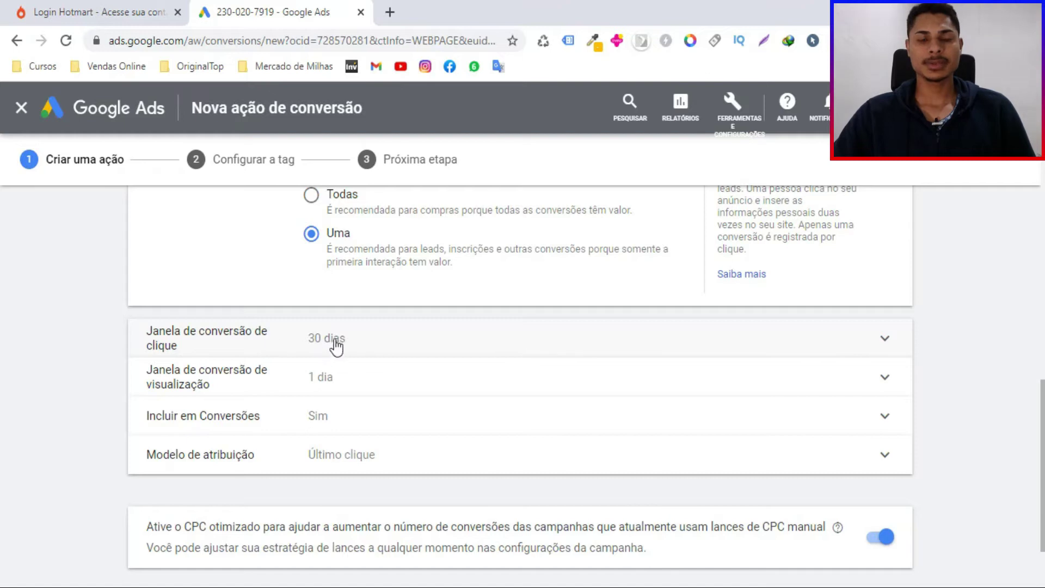
left_click(114, 8)
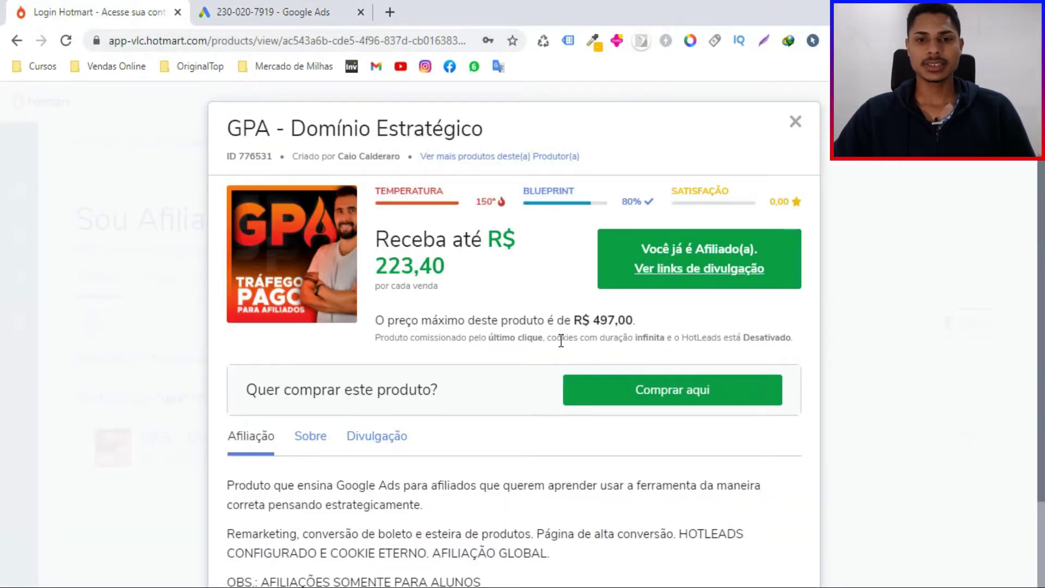
left_click_drag(562, 340, 669, 334)
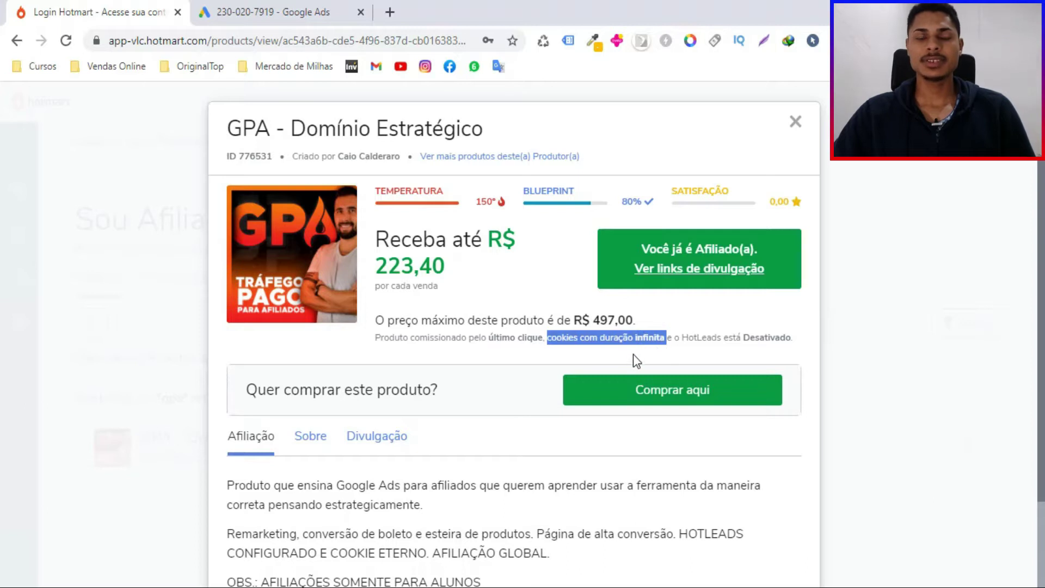
- Return to the Google Ads conversion form and set the click conversion window to 90 dias
left_click(263, 12)
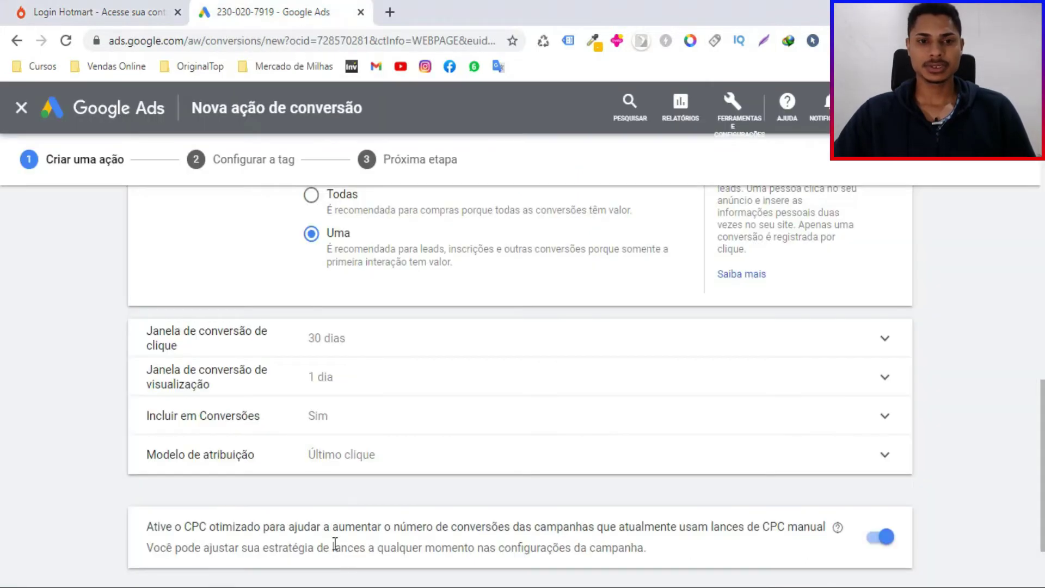
left_click(358, 350)
left_click(348, 409)
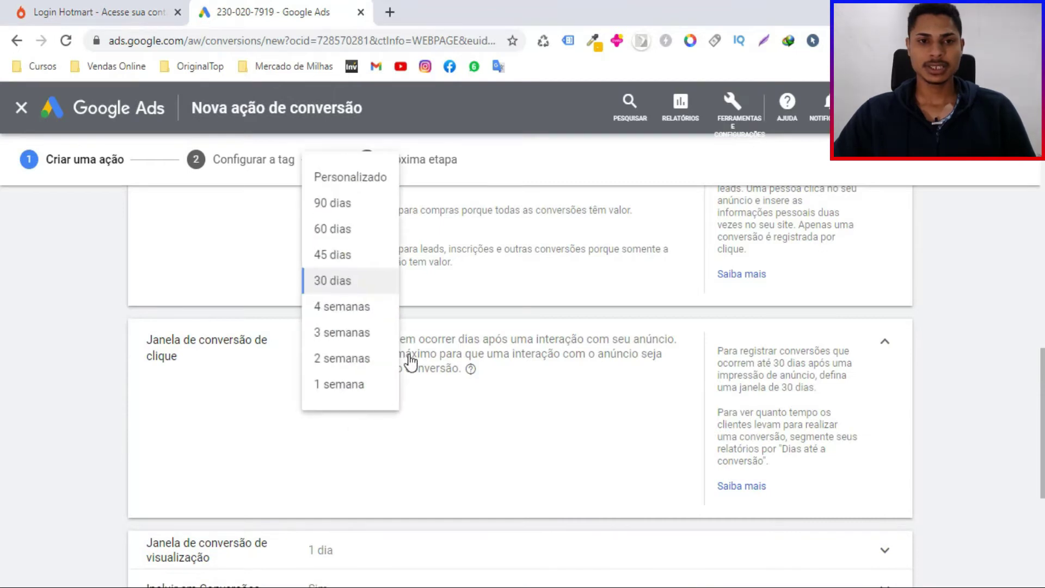
left_click(333, 210)
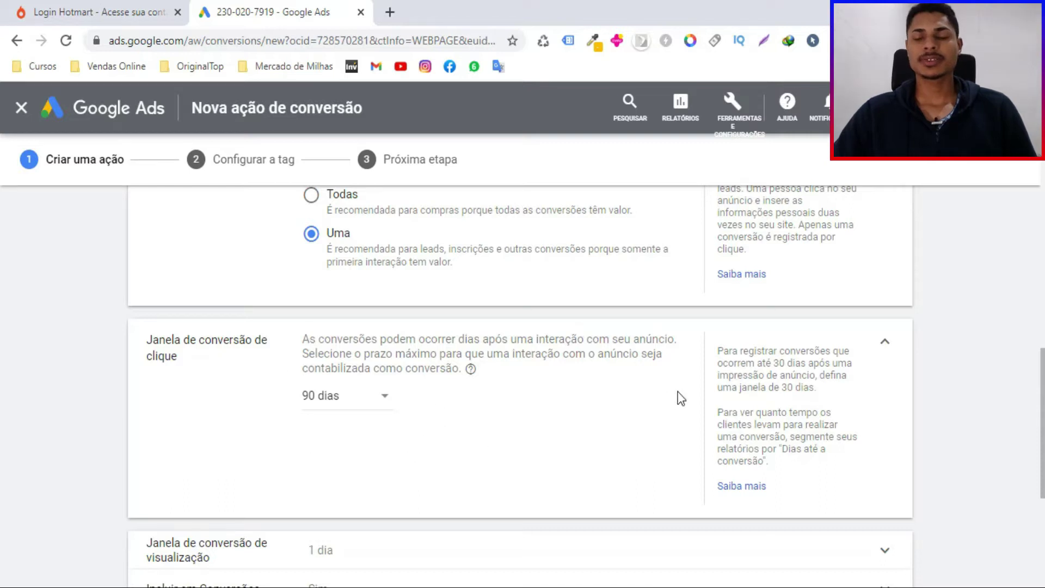
left_click(886, 344)
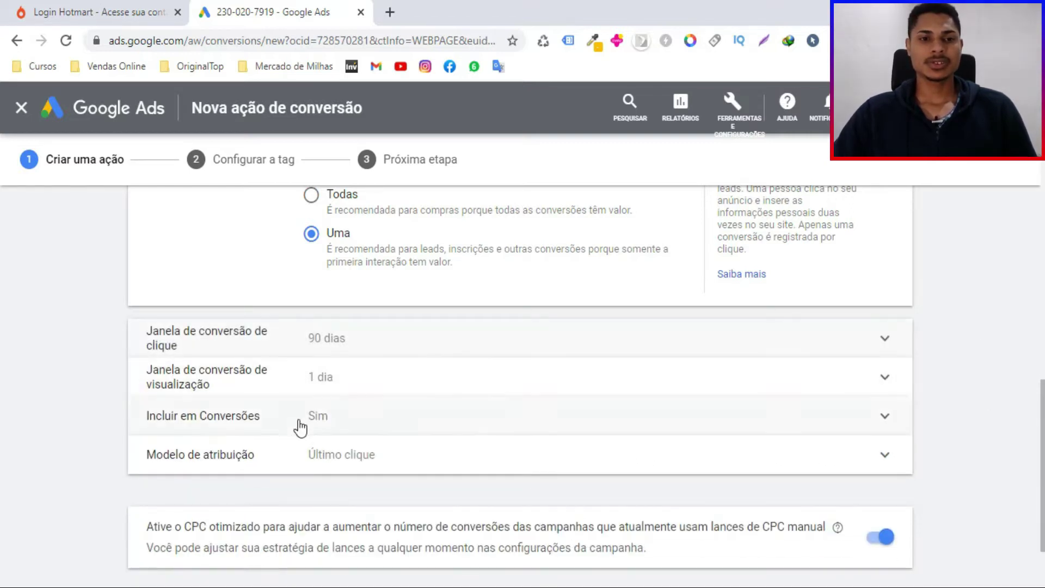
- Set the attribution model to Redução de tempo and collapse its section
scroll(229, 404, "down", 2)
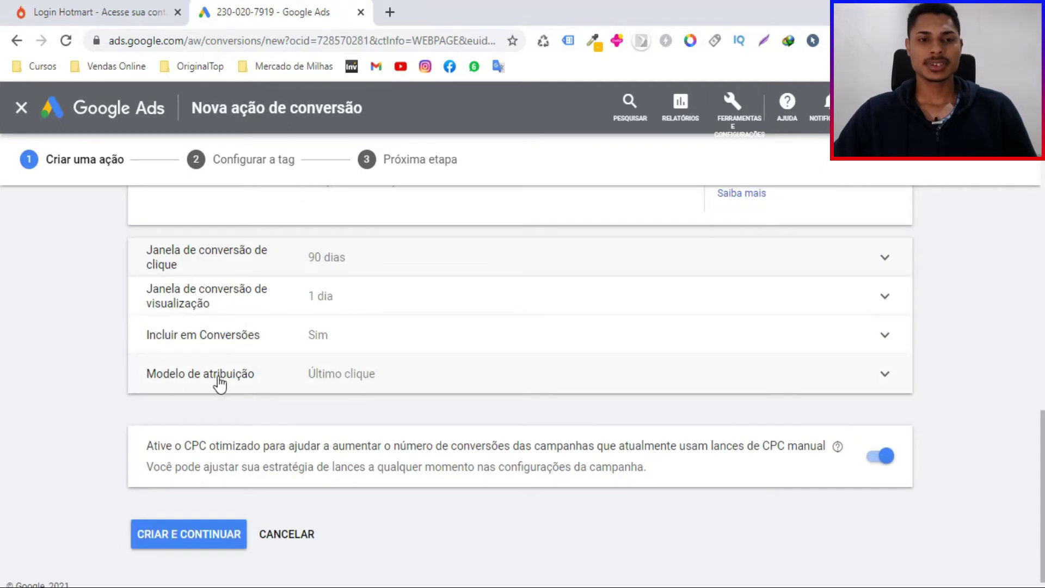
left_click(341, 375)
left_click(348, 445)
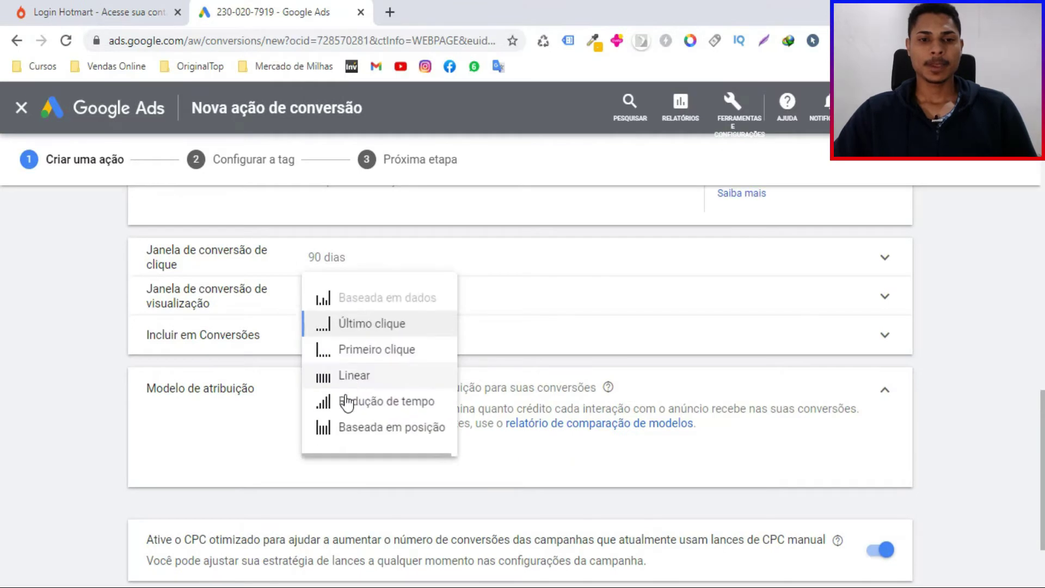
left_click(402, 403)
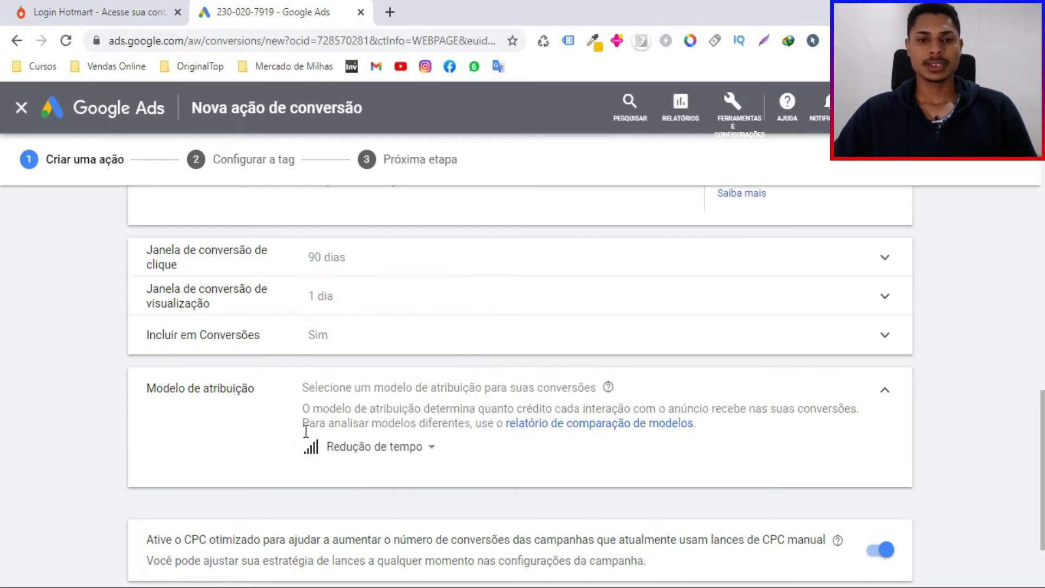
mouse_move(362, 455)
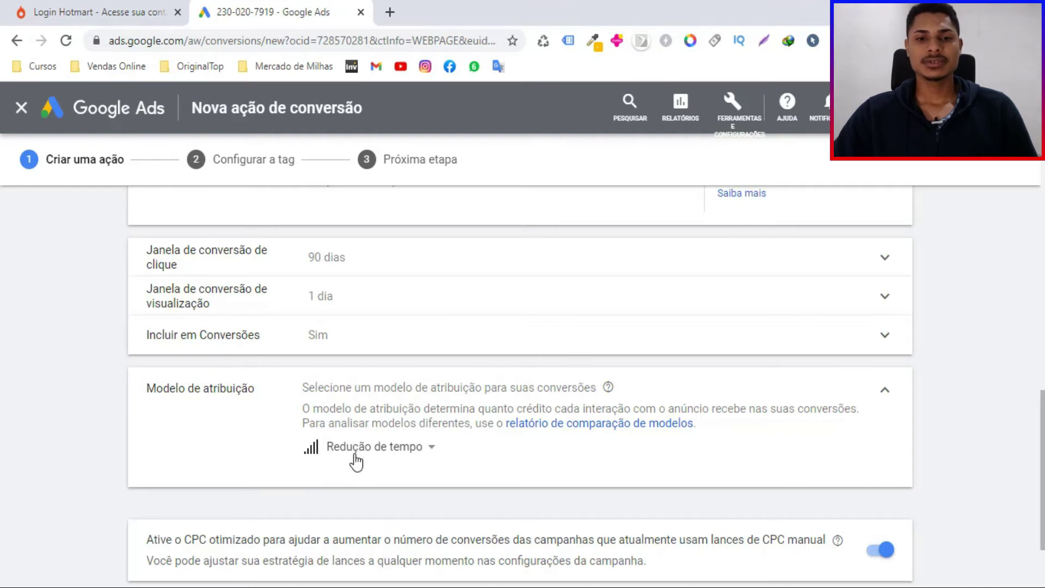
mouse_move(341, 477)
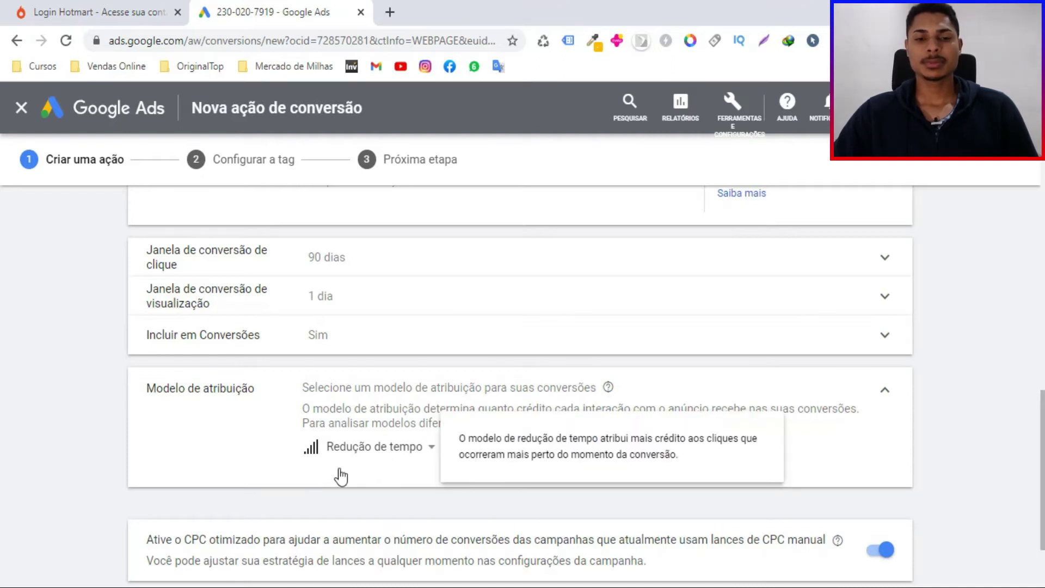
left_click(884, 393)
- Review the optimized CPC option for manual CPC campaigns and turn it off
left_click_drag(149, 435, 661, 463)
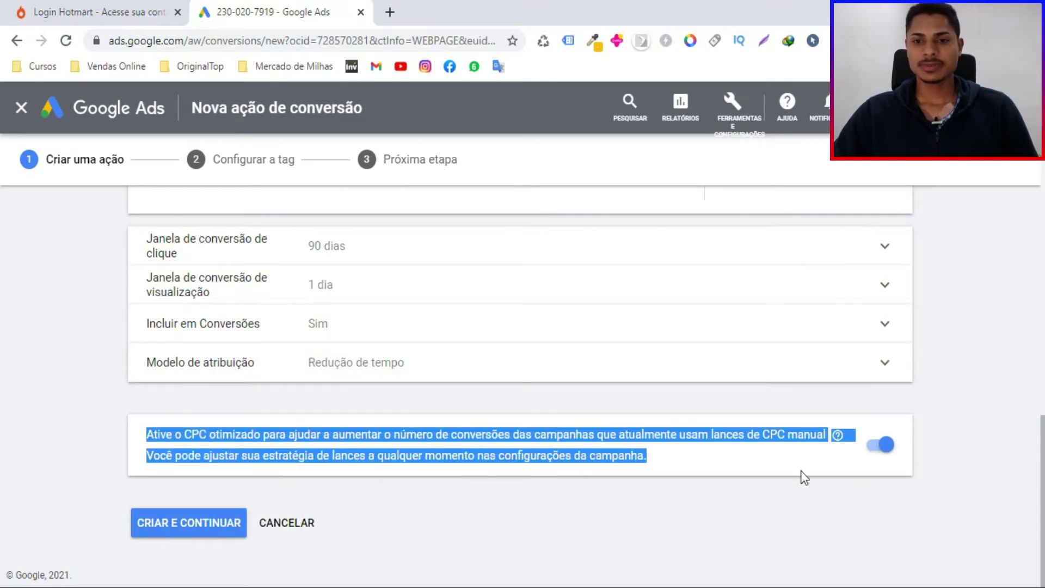
left_click(972, 425)
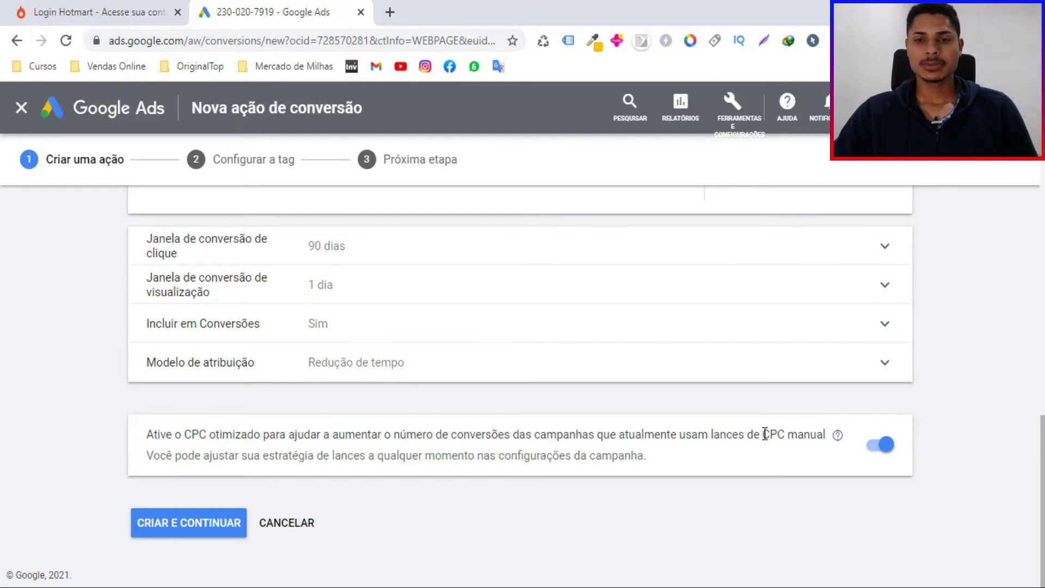
left_click_drag(763, 435, 824, 430)
left_click(781, 464)
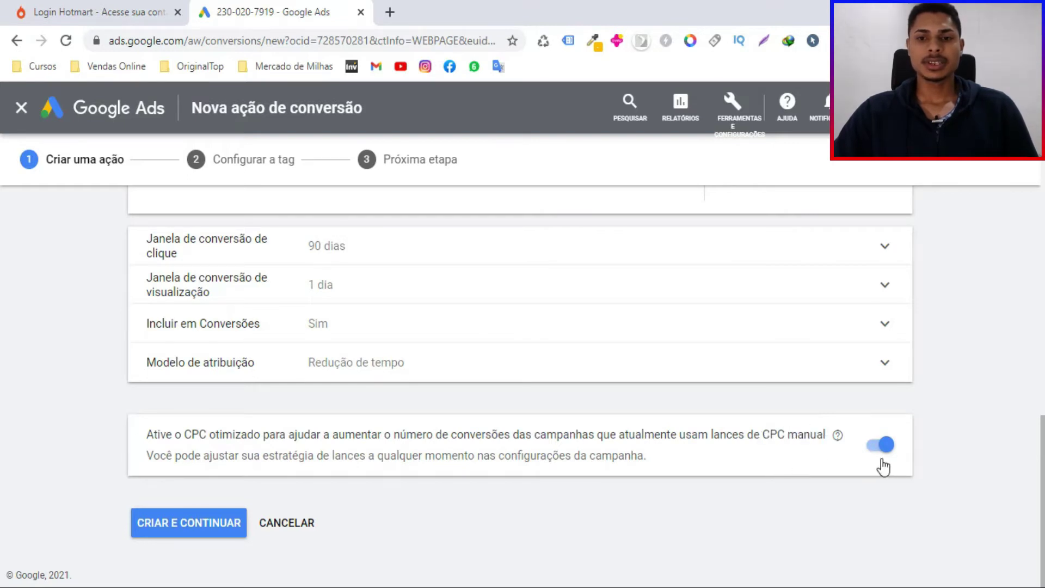
left_click(874, 453)
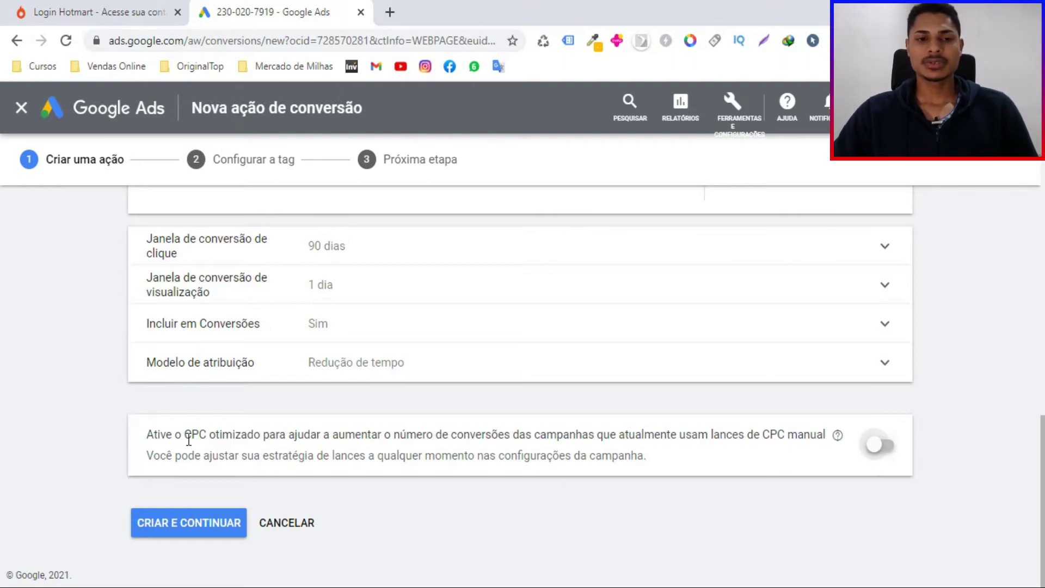
left_click_drag(248, 434, 264, 435)
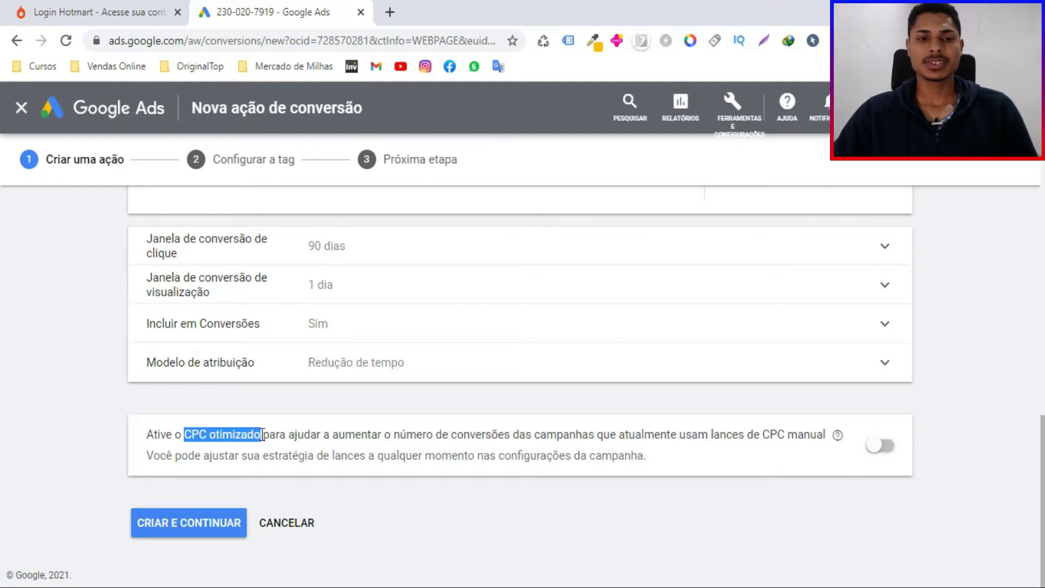
- Create the conversion action with the configured settings and choose to install the tag yourself (Instalar a tag por conta própria)
left_click(262, 455)
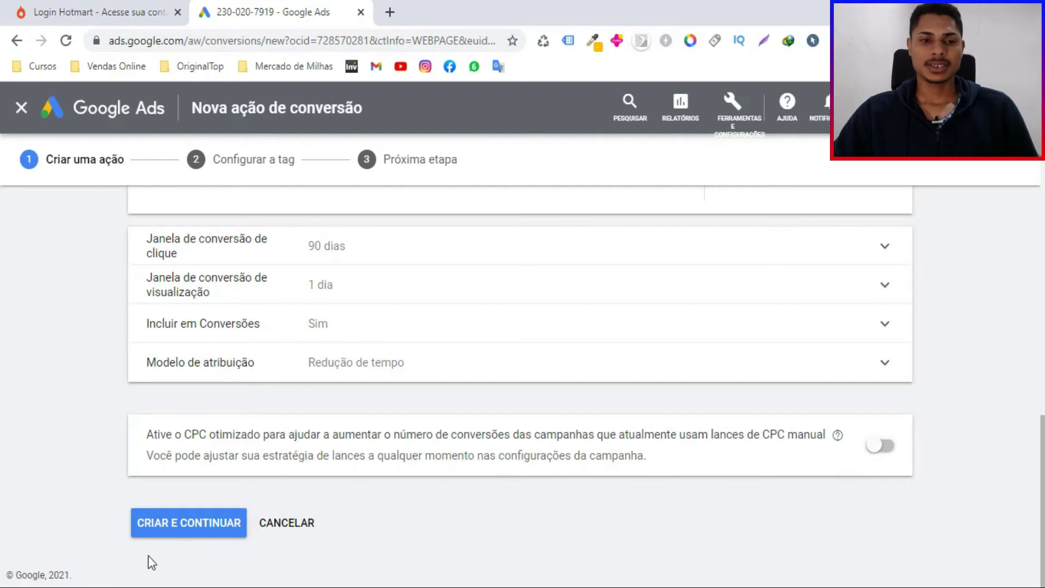
left_click(184, 525)
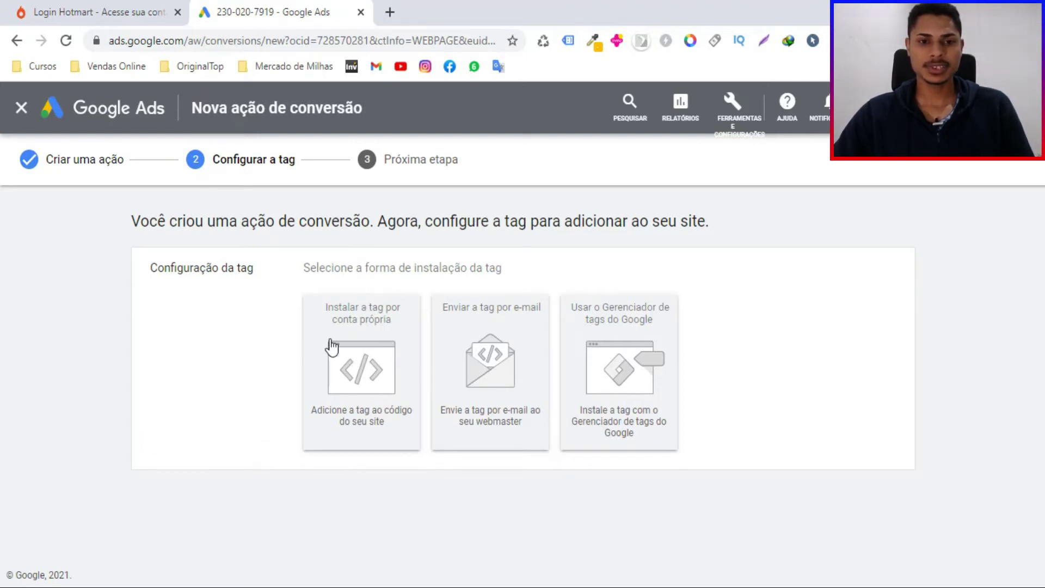
left_click(346, 367)
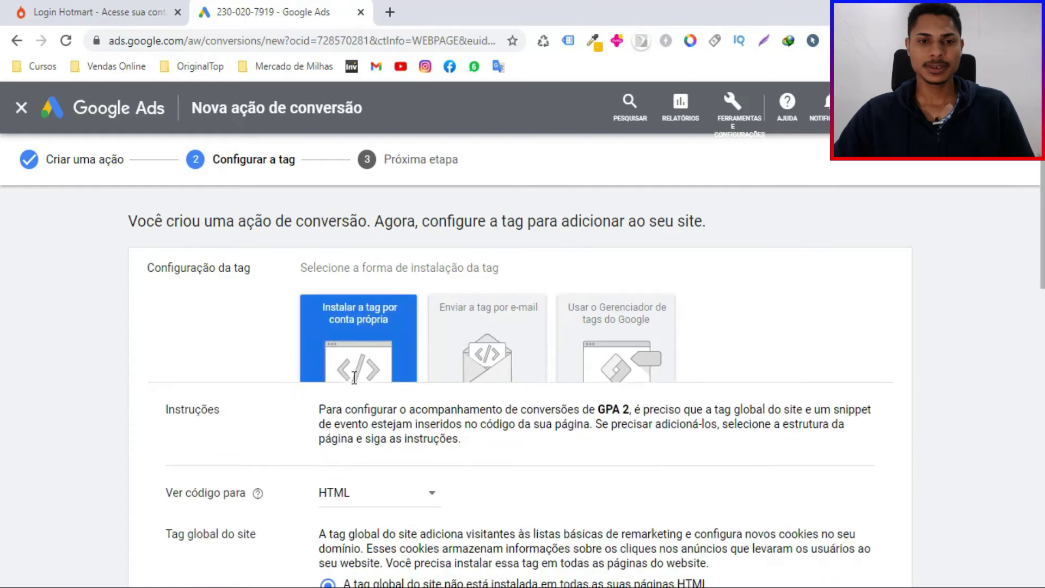
- Copy the complete event snippet code for the GPA 2 conversion page
scroll(357, 377, "down", 7)
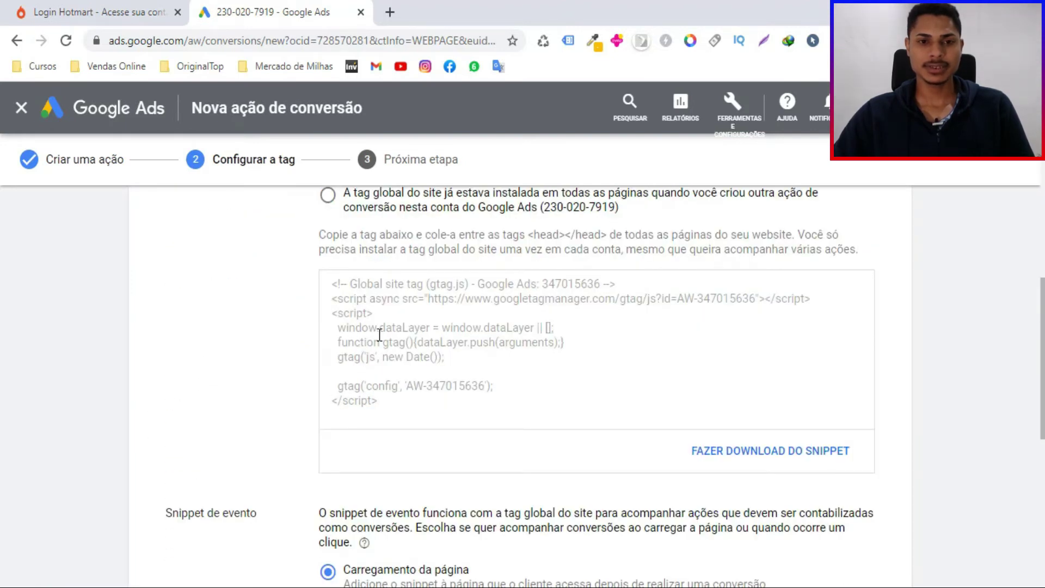
scroll(379, 335, "down", 7)
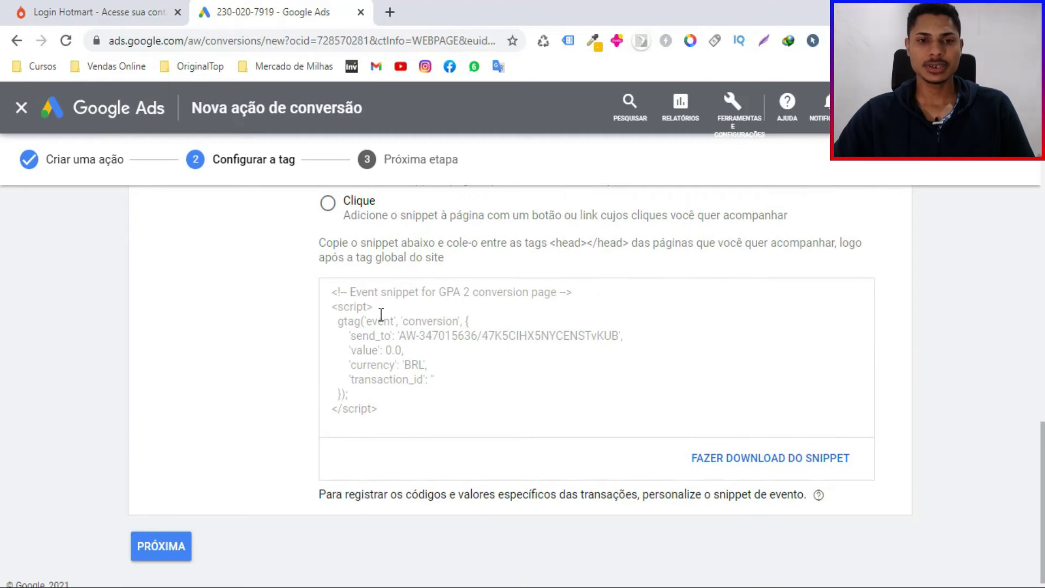
scroll(381, 314, "down", 1)
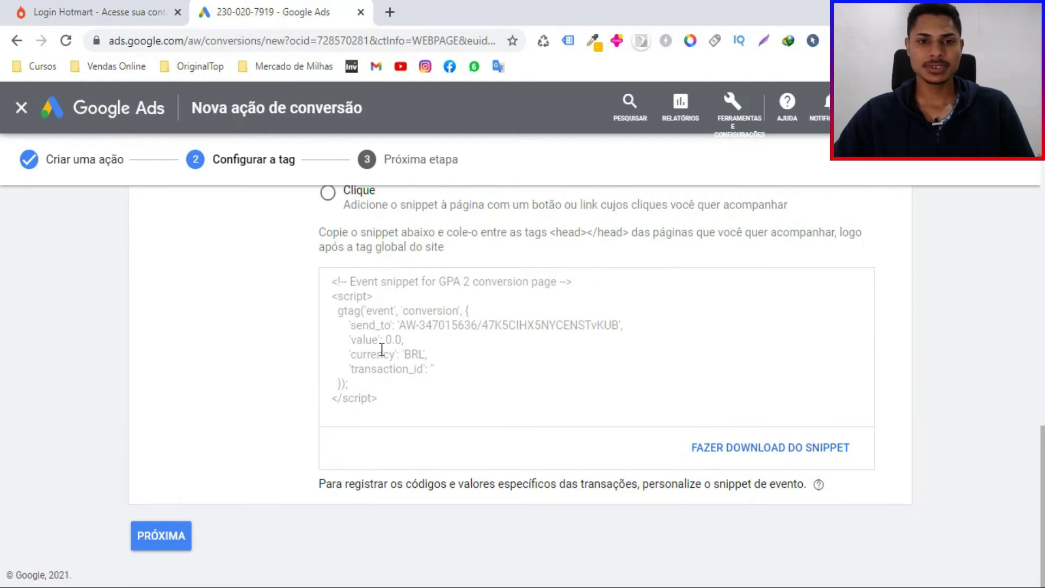
left_click(388, 314)
right_click(369, 318)
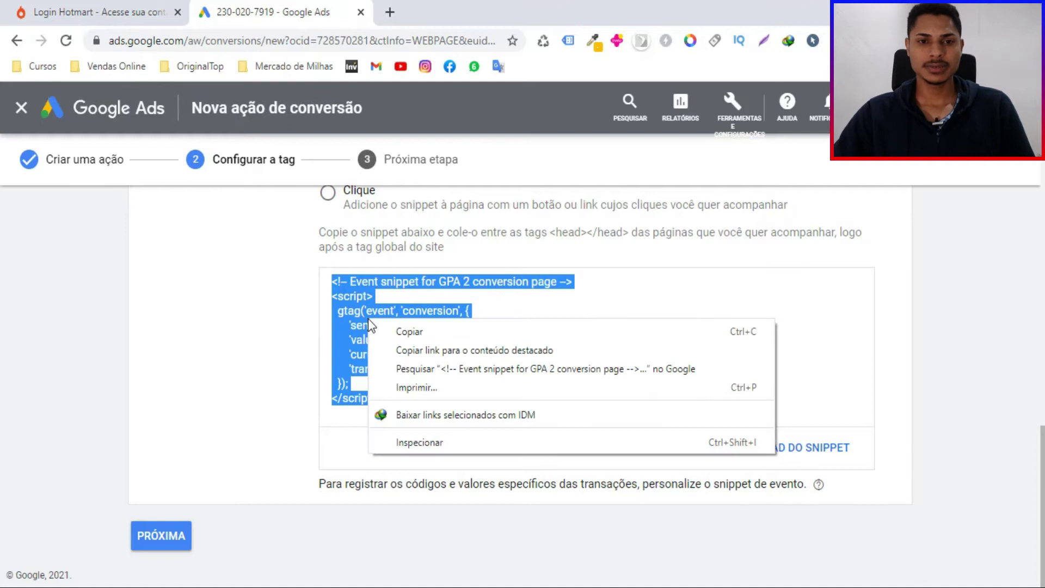
left_click(417, 337)
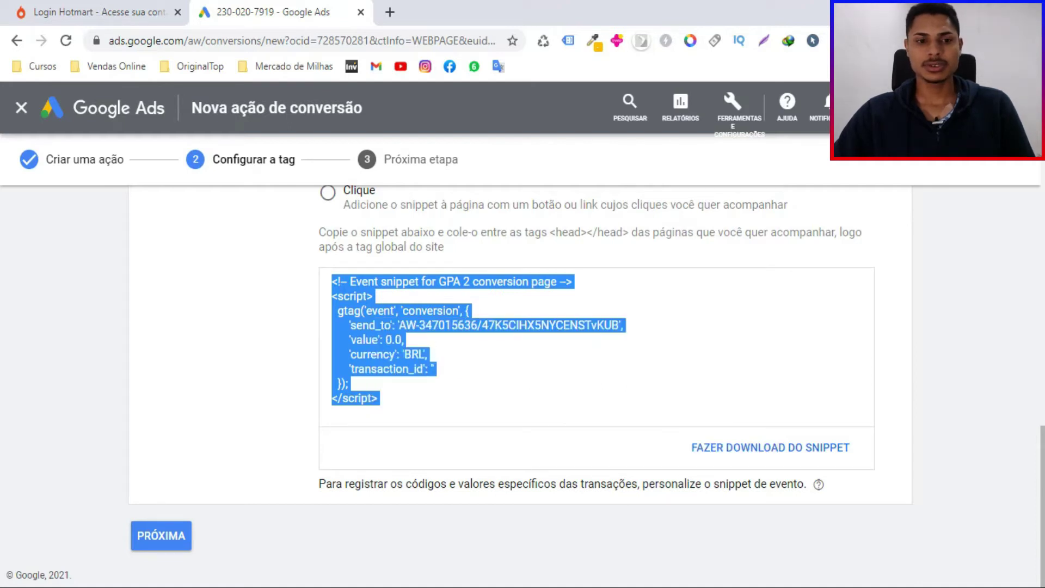
- Switch to Notepad, move its window aside and paste the copied event snippet into the blank document
key("alt+Tab")
left_click_drag(616, 81, 793, 67)
right_click(726, 113)
left_click(751, 184)
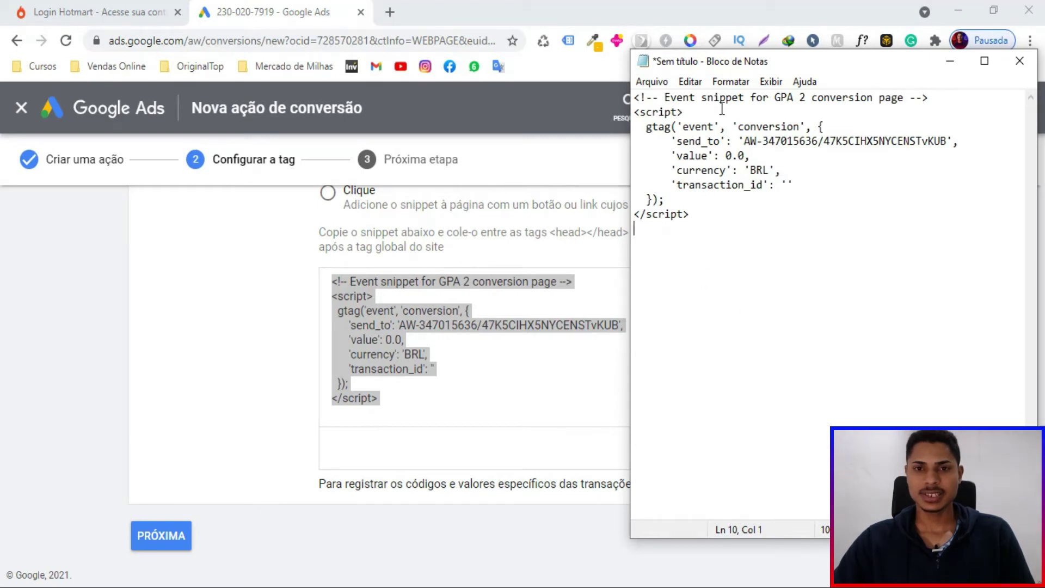
- Return to the Google Ads tag setup, proceed to the final stage and complete the GPA 2 conversion action
left_click(300, 397)
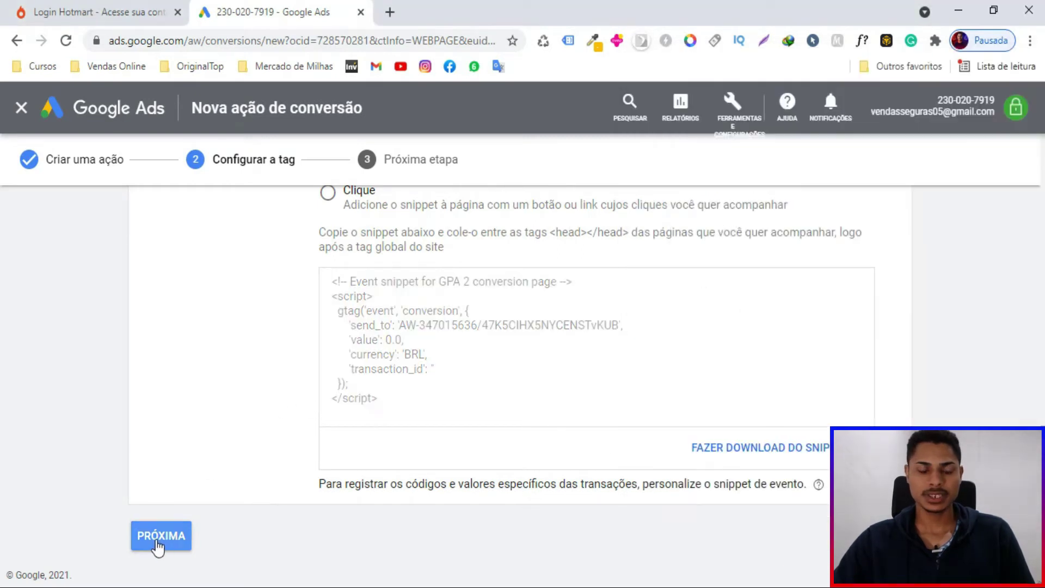
left_click(160, 538)
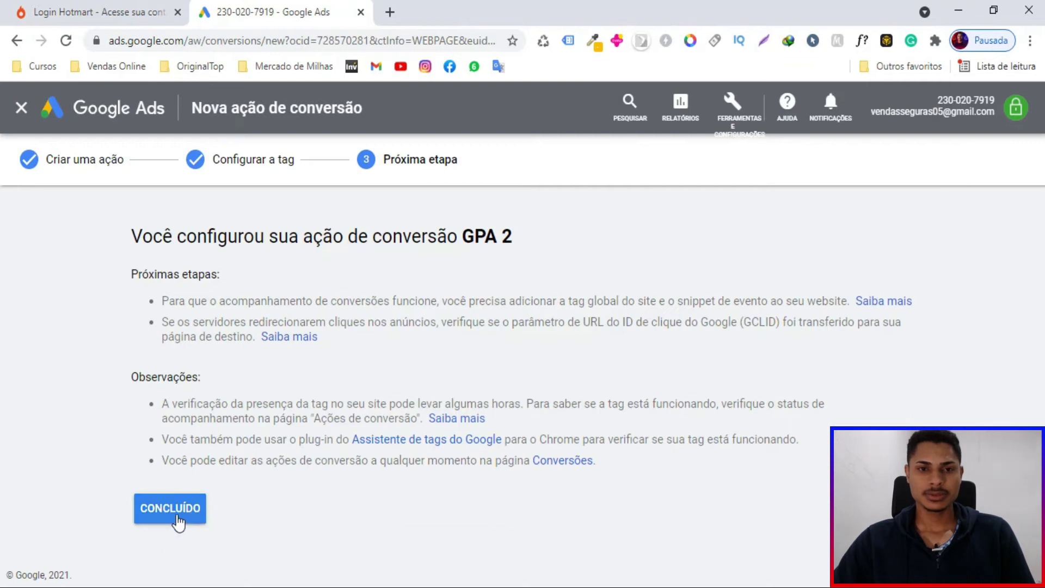
left_click(178, 516)
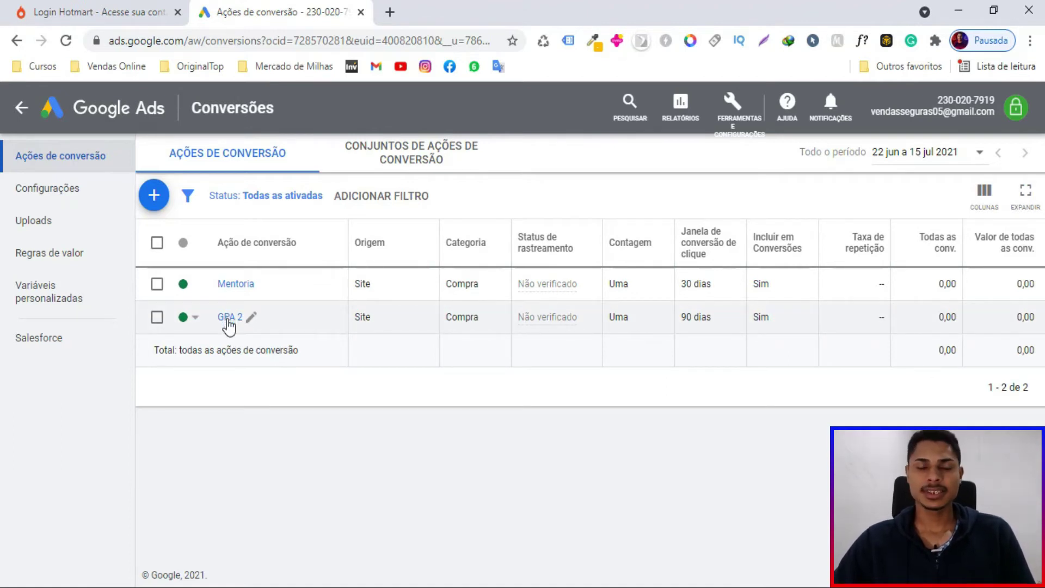
- Switch to Hotmart, close the GPA - Domínio Estratégico product details and open the Ferramentas page
left_click(71, 11)
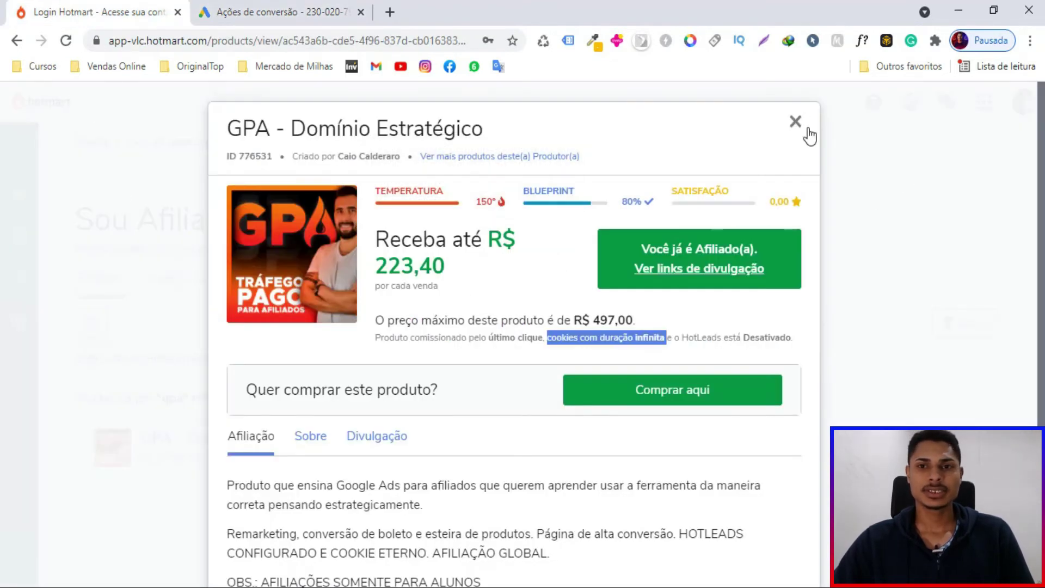
left_click(793, 122)
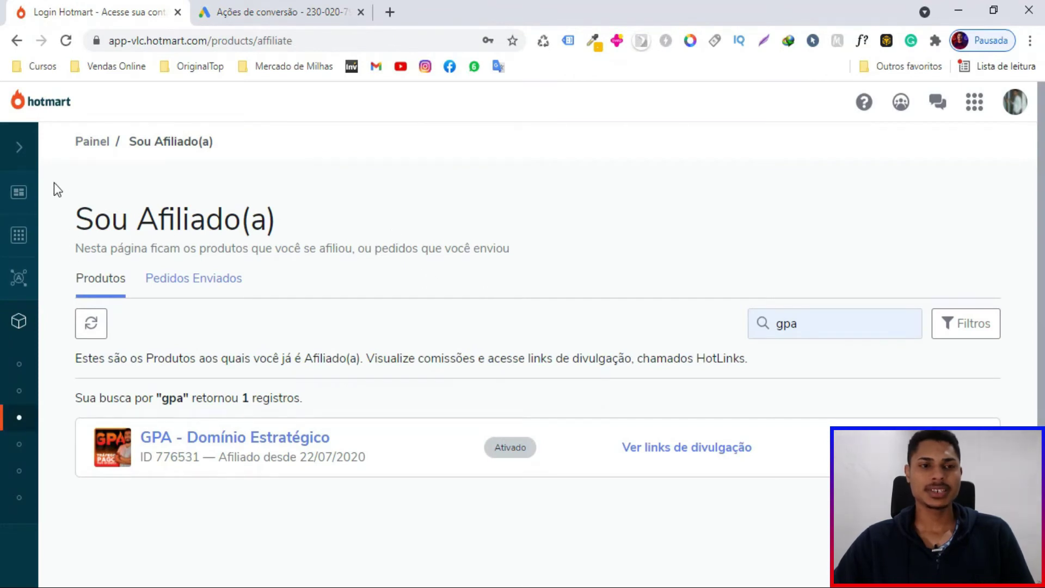
mouse_move(19, 235)
scroll(16, 326, "down", 3)
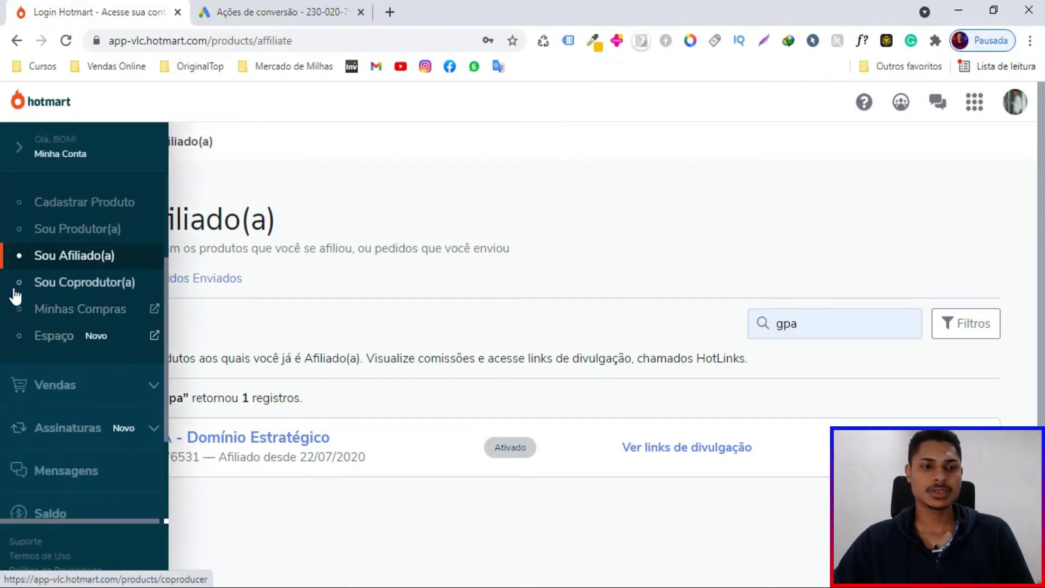
scroll(33, 326, "down", 3)
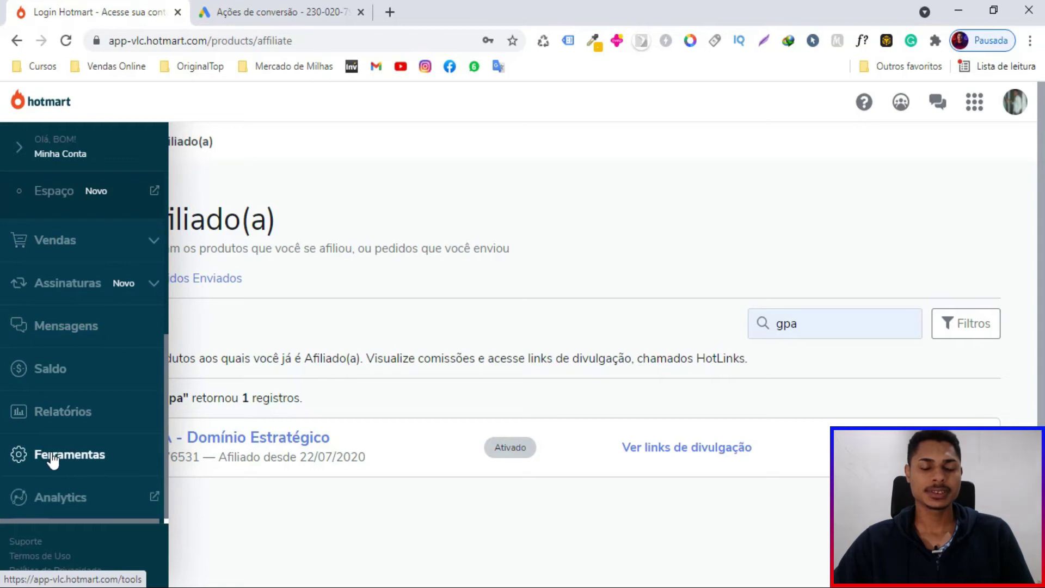
left_click(76, 457)
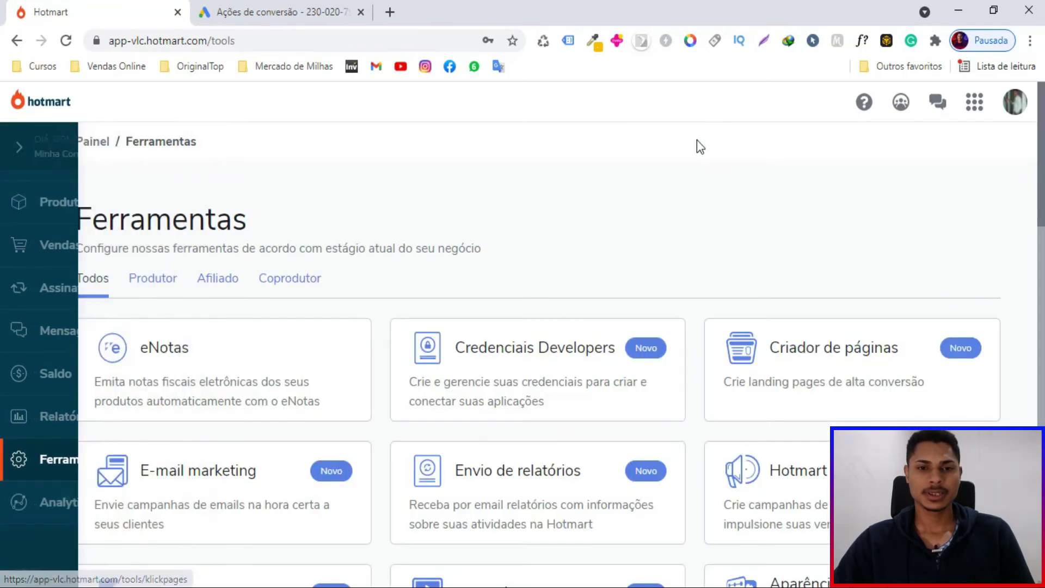
- Find the Pixel de rastreamento tool among the Hotmart tools and open it
scroll(578, 270, "down", 4)
scroll(517, 261, "down", 4)
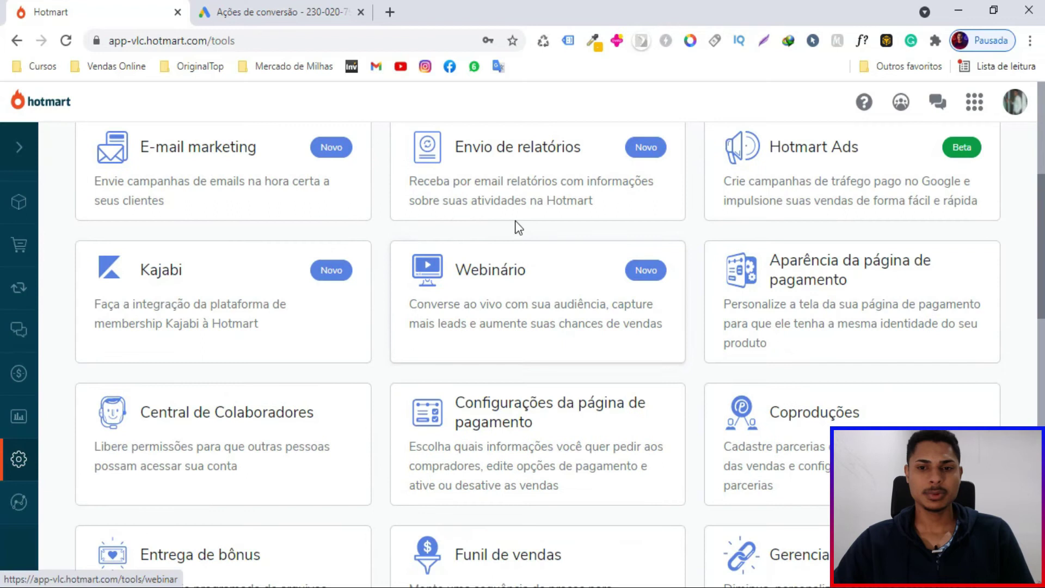
scroll(478, 261, "down", 3)
scroll(423, 247, "down", 4)
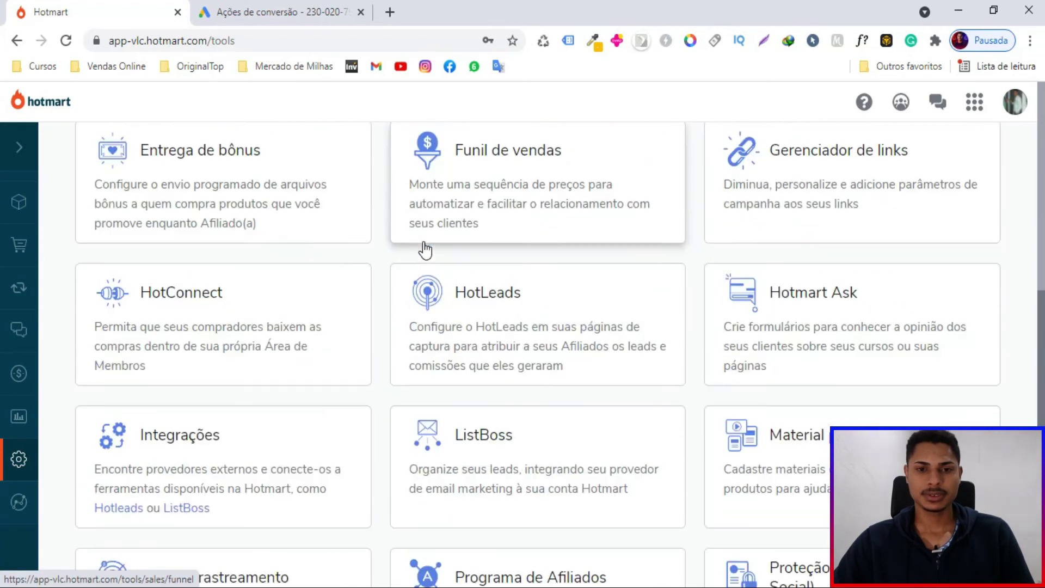
scroll(172, 433, "down", 1)
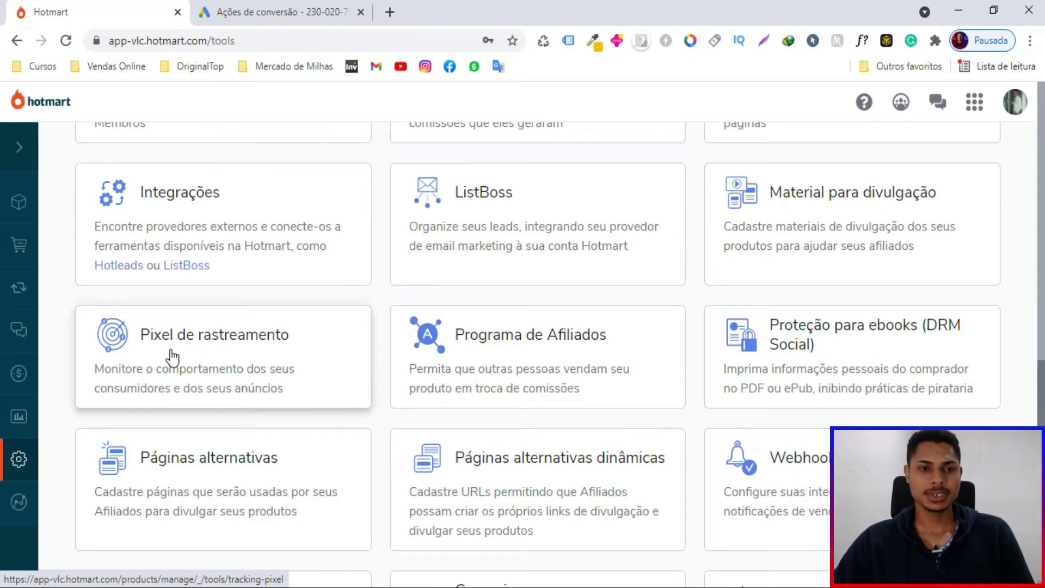
left_click(182, 387)
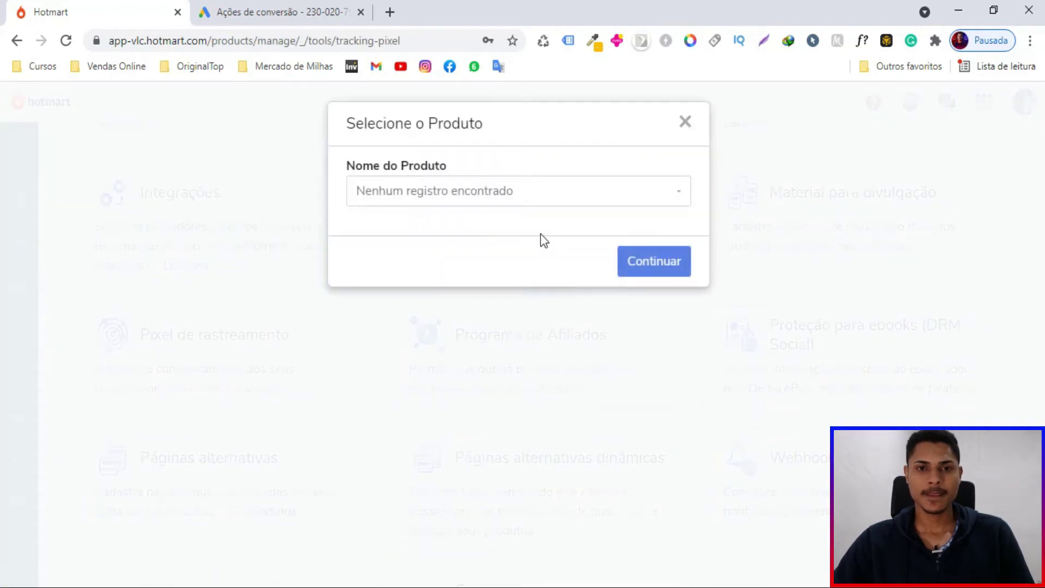
- Search for "gpa", select GPA - Domínio Estratégico as the product and continue to its tracking pixel settings
left_click(428, 192)
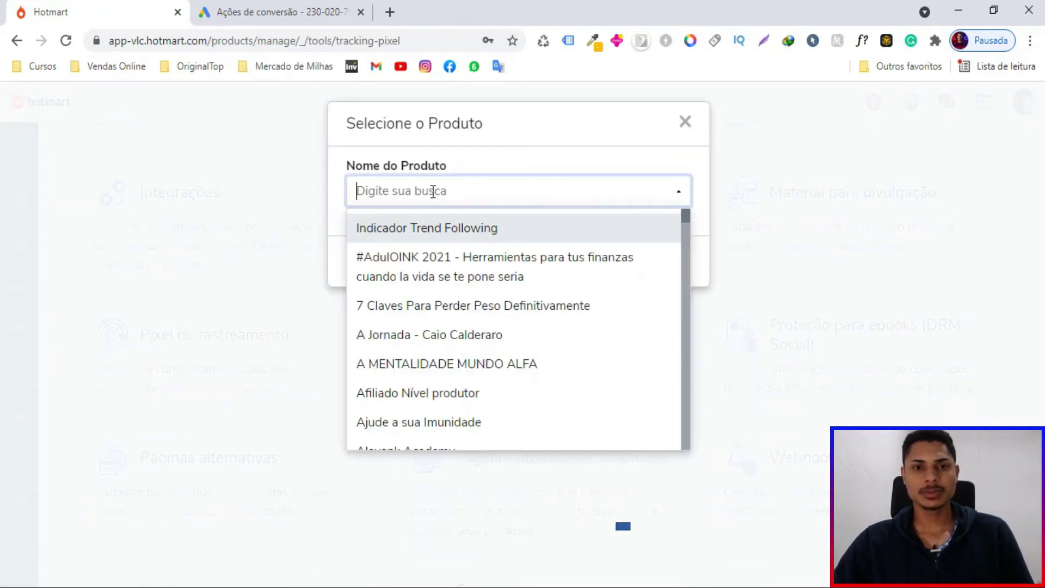
type("gpa")
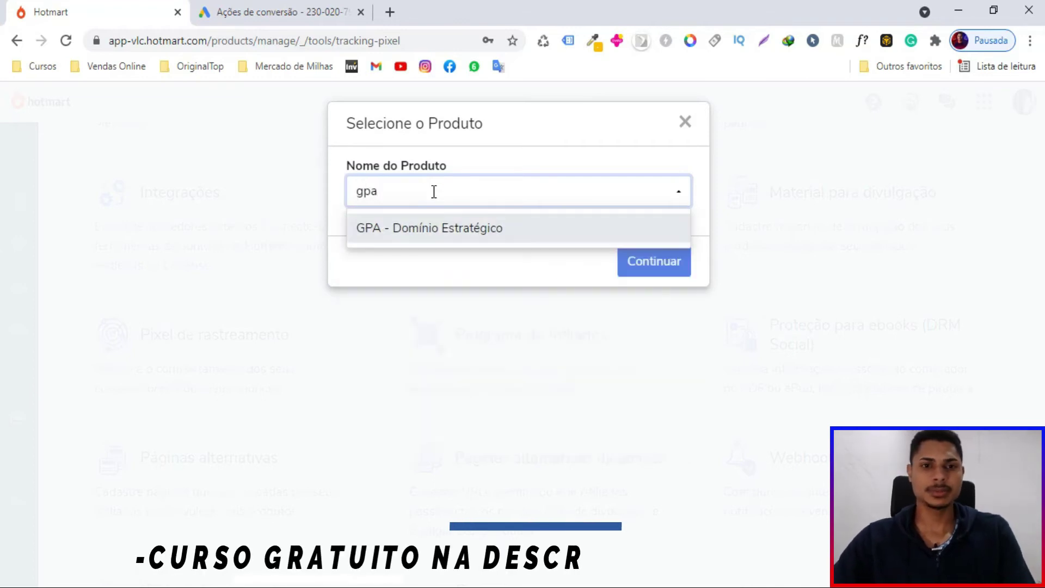
left_click(429, 231)
left_click(675, 265)
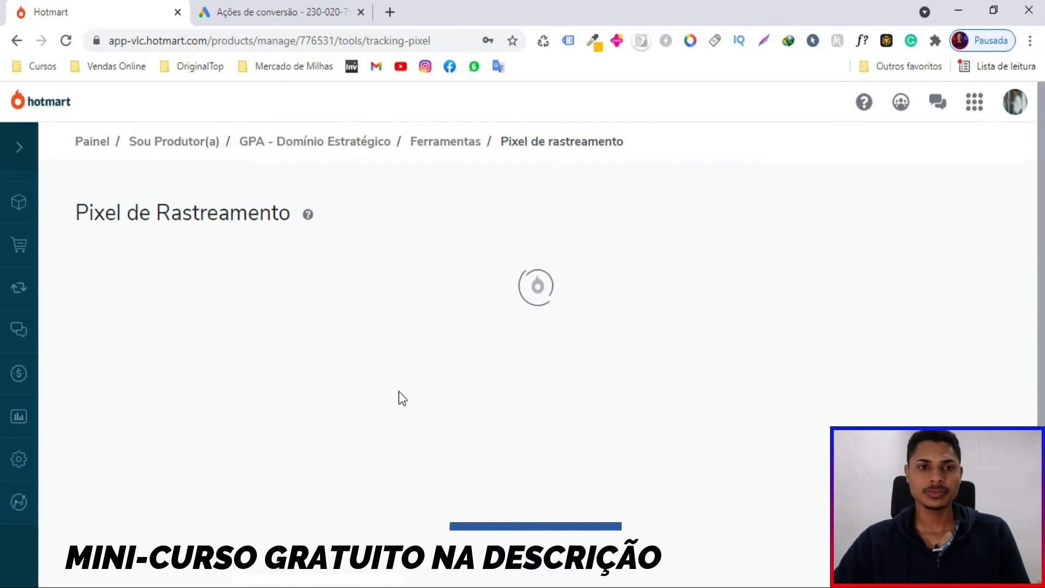
- Open the Google Ads pixel service for the product and review its configured pixels
scroll(156, 257, "down", 1)
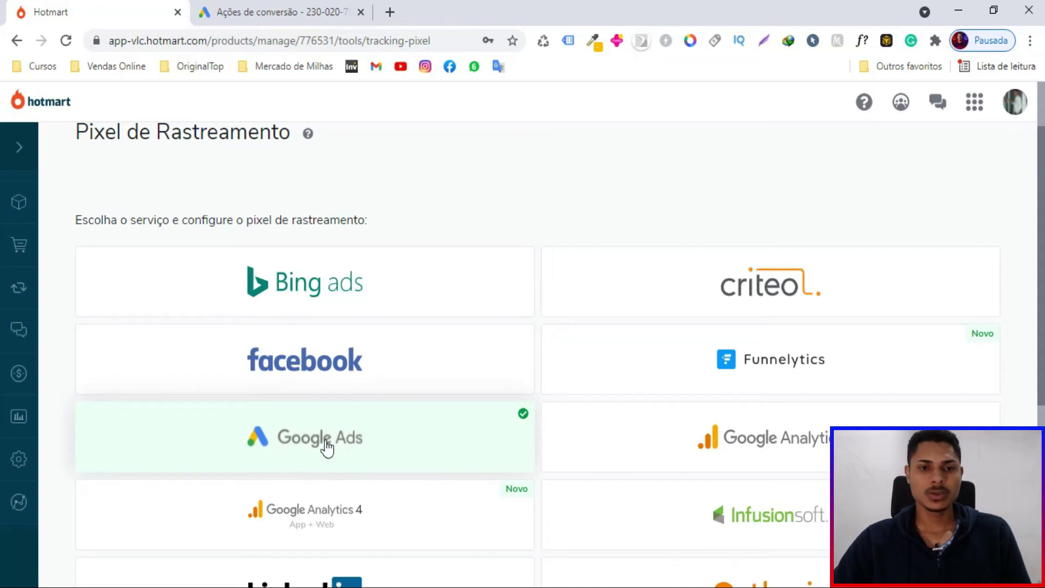
left_click(289, 449)
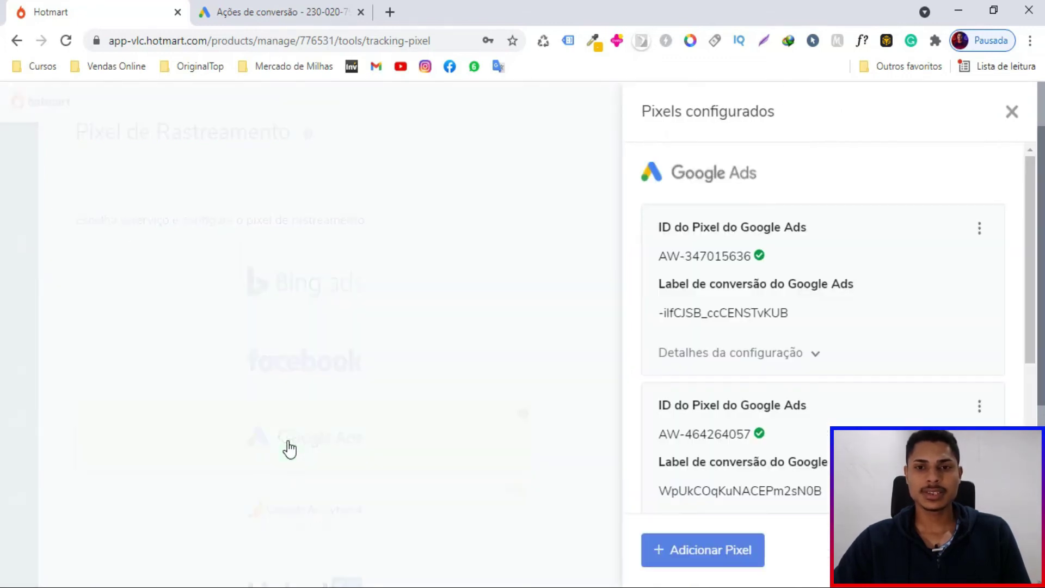
scroll(825, 303, "down", 4)
scroll(809, 350, "up", 4)
scroll(721, 242, "down", 4)
scroll(726, 327, "up", 4)
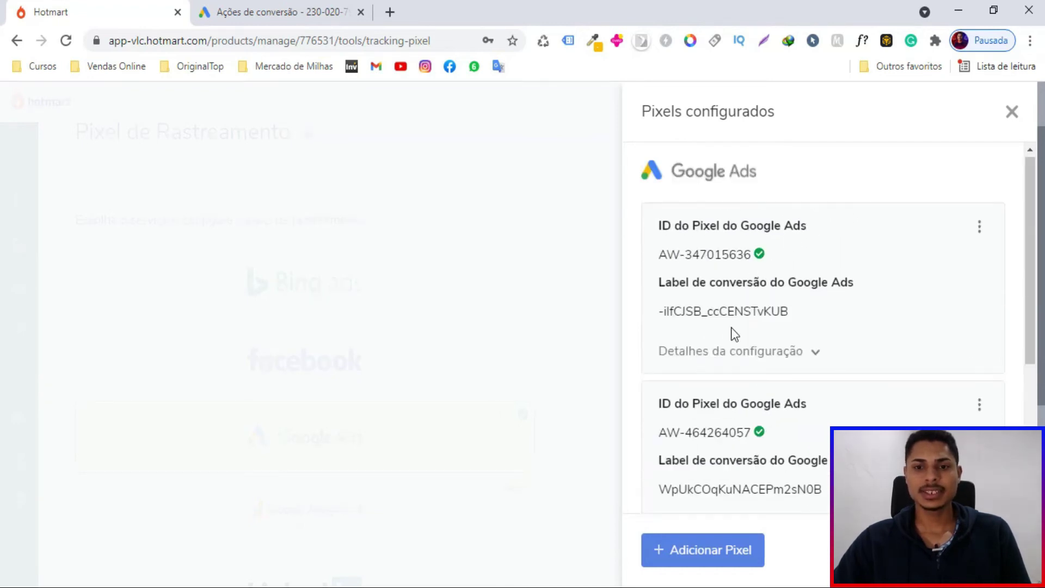
scroll(730, 327, "down", 4)
- Start adding a new Google Ads pixel and check its pixel ID and conversion label fields
left_click(707, 550)
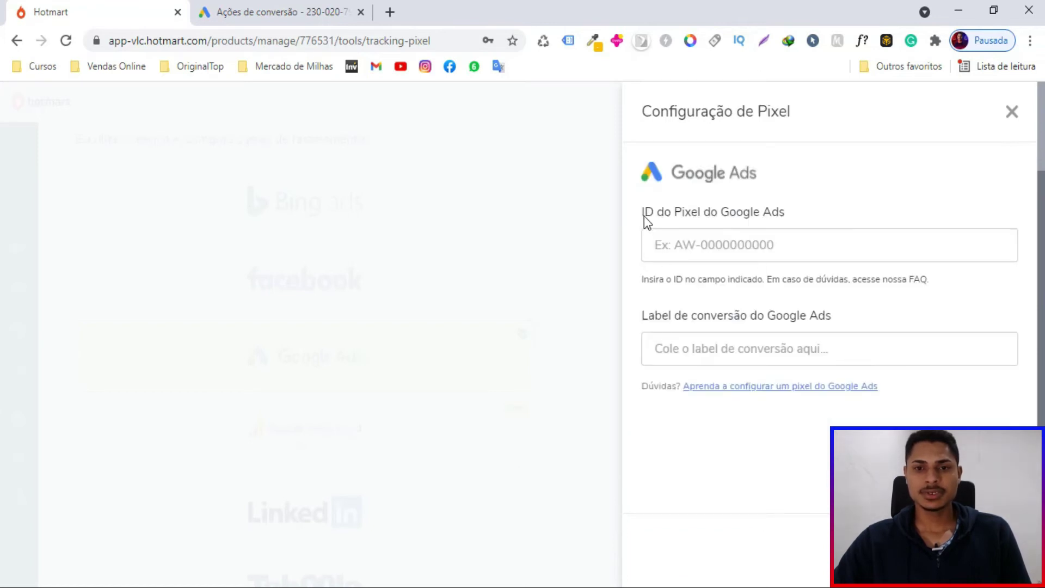
left_click_drag(682, 319, 825, 323)
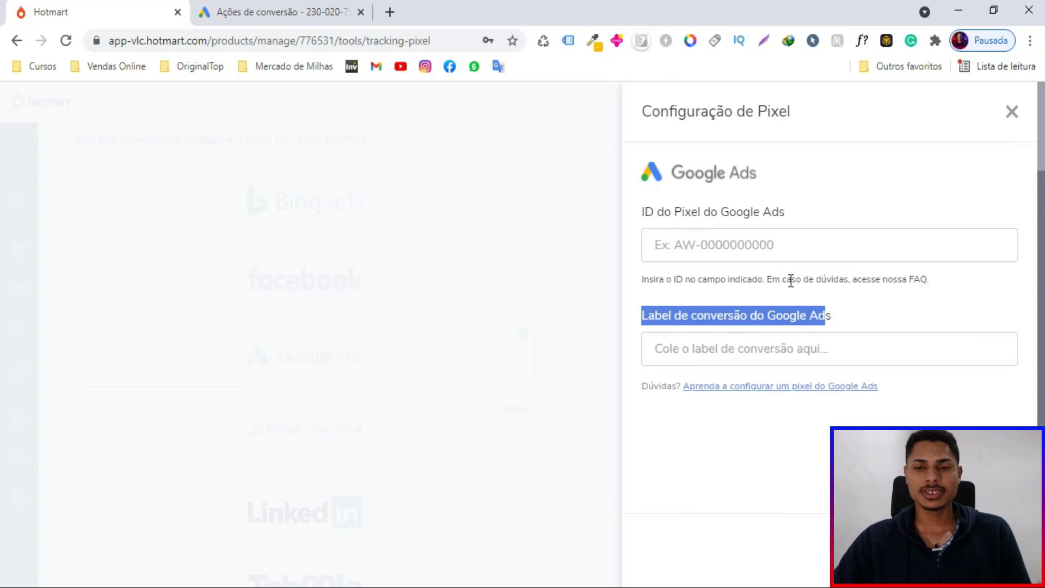
left_click(760, 245)
left_click(903, 203)
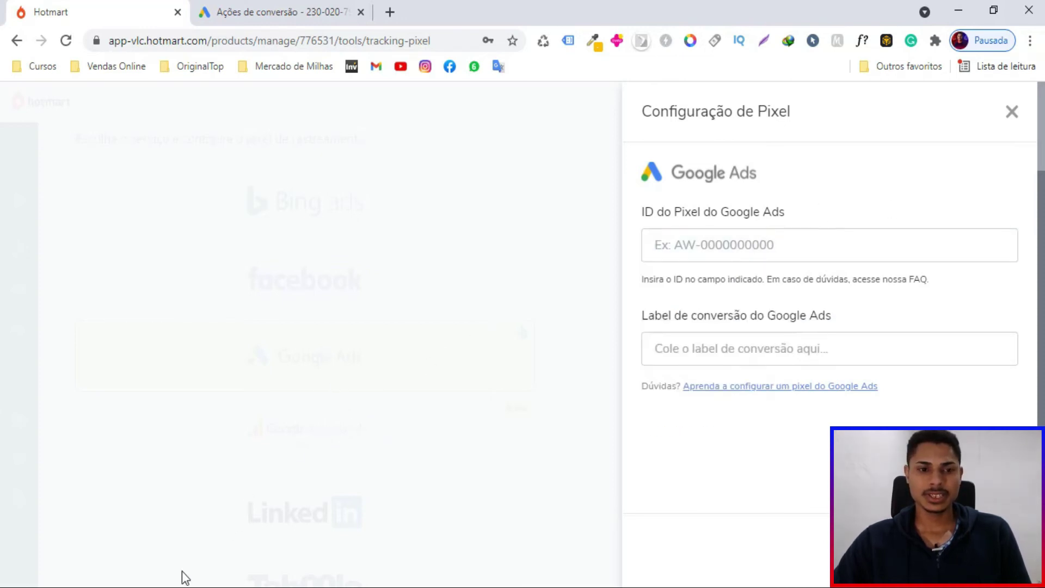
- Switch to Notepad, move it beside the pixel form and copy the AW pixel ID before the slash in send_to
key("alt+Tab")
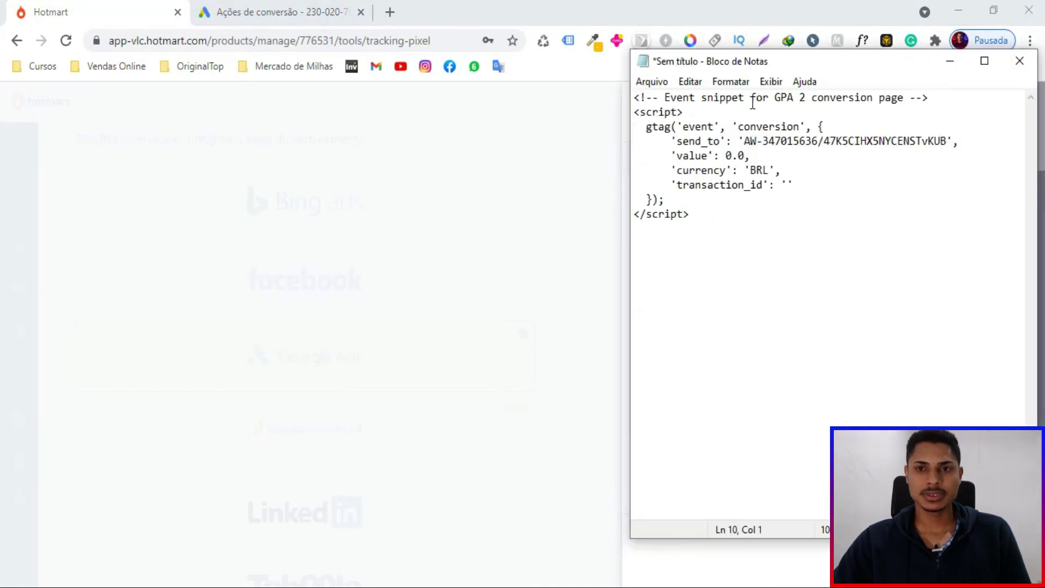
left_click_drag(800, 66, 308, 99)
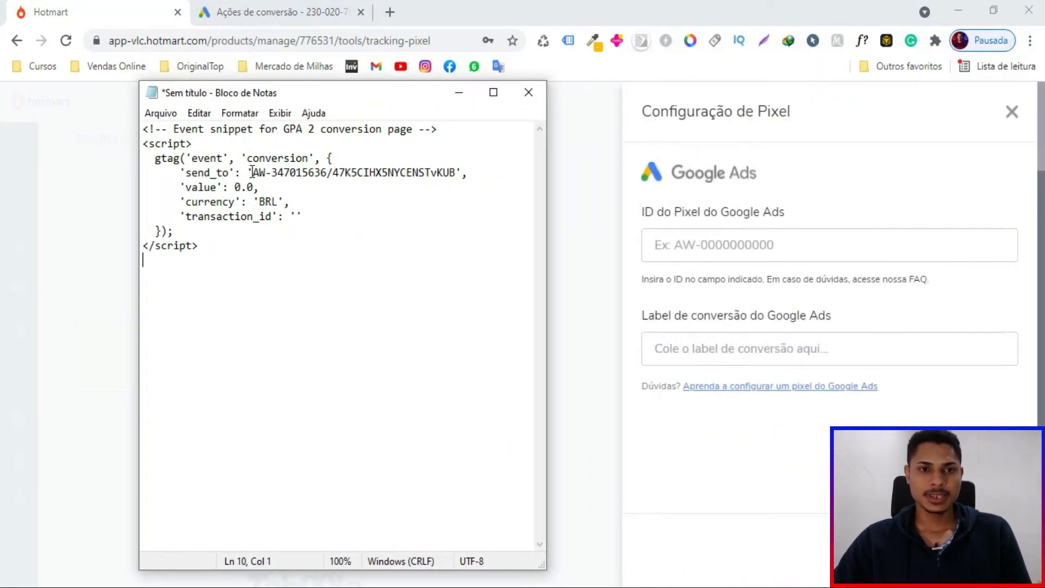
left_click_drag(253, 172, 326, 177)
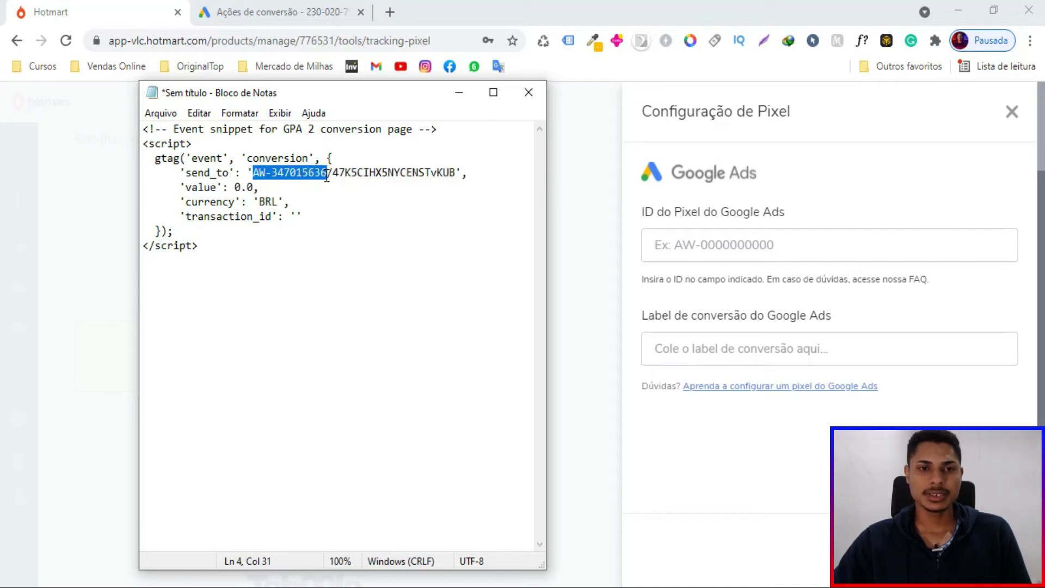
right_click(298, 173)
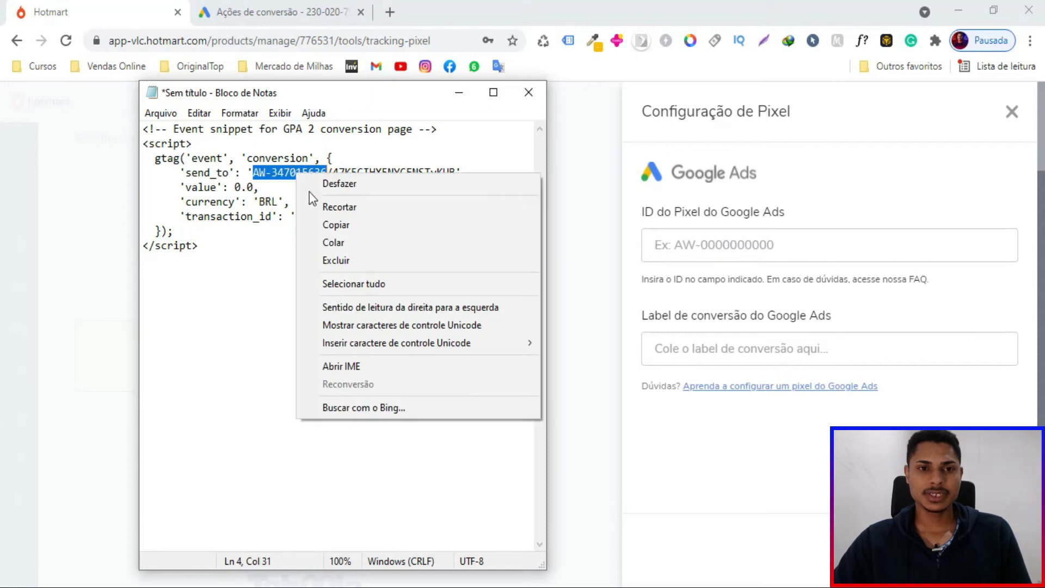
left_click(338, 227)
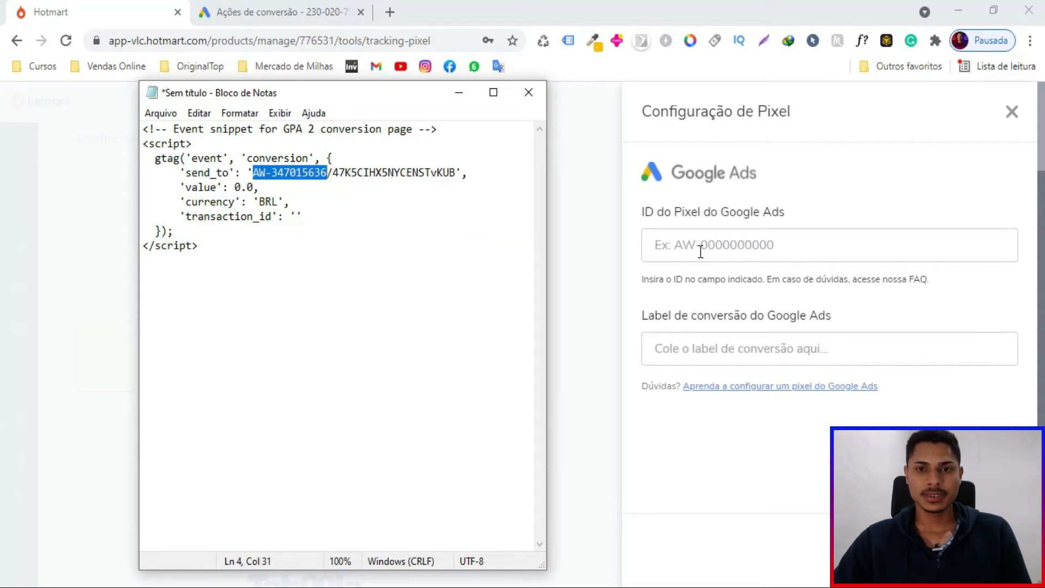
- Paste the copied AW pixel ID into the Google Ads pixel ID field of the Hotmart pixel form
left_click(681, 249)
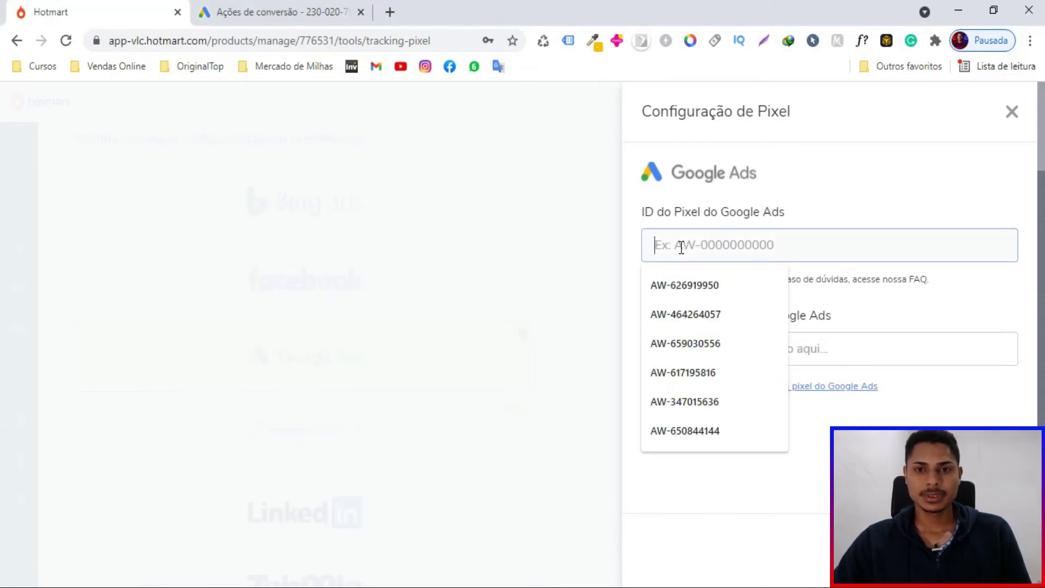
right_click(681, 249)
left_click(733, 373)
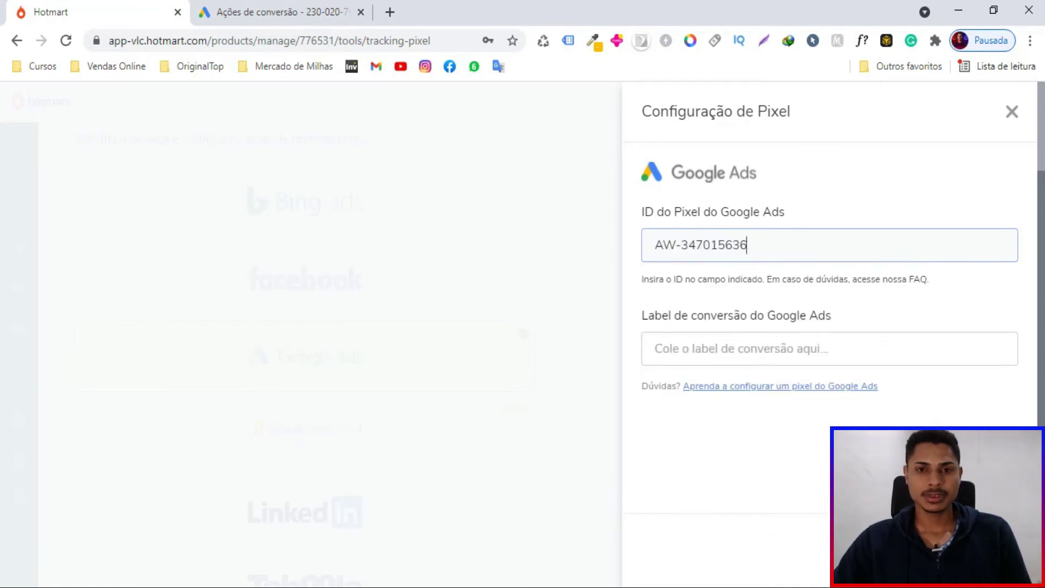
- Copy the conversion label after the slash in Notepad's send_to line and paste it into Hotmart's Google Ads conversion label field
key("alt+Tab")
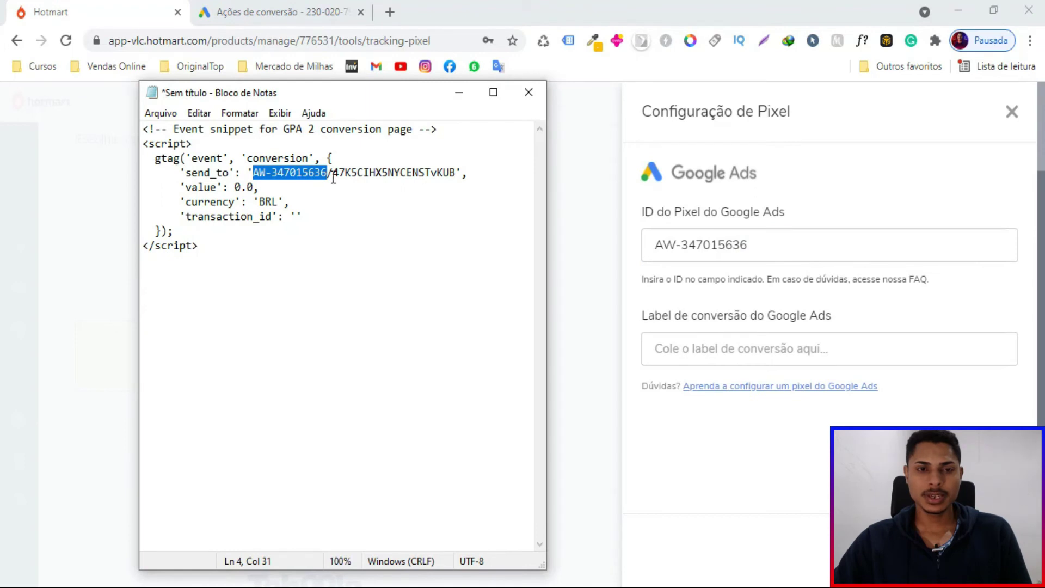
left_click_drag(333, 175, 377, 183)
left_click_drag(462, 183, 462, 179)
key("ctrl+c")
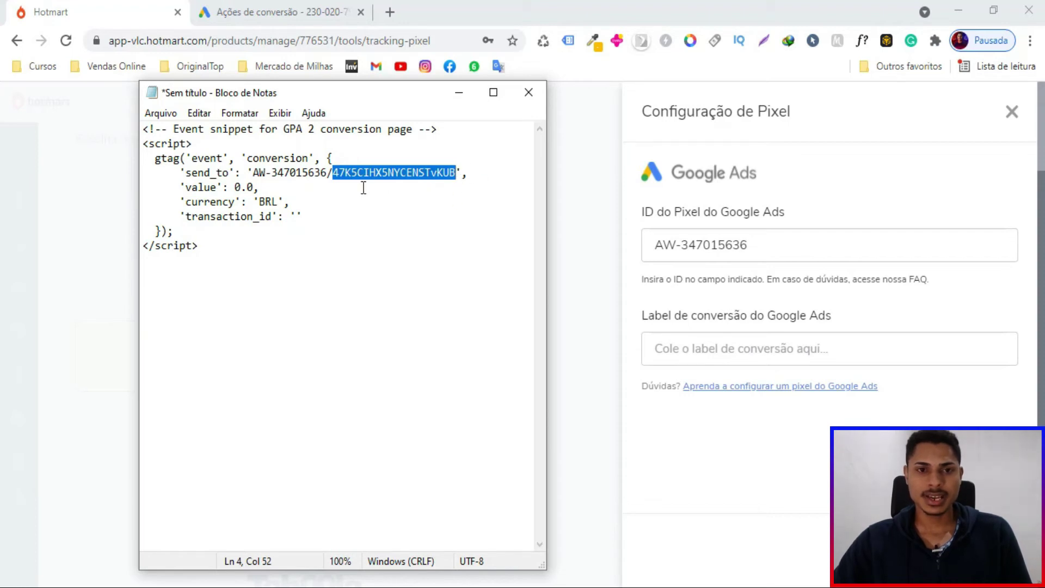
right_click(397, 174)
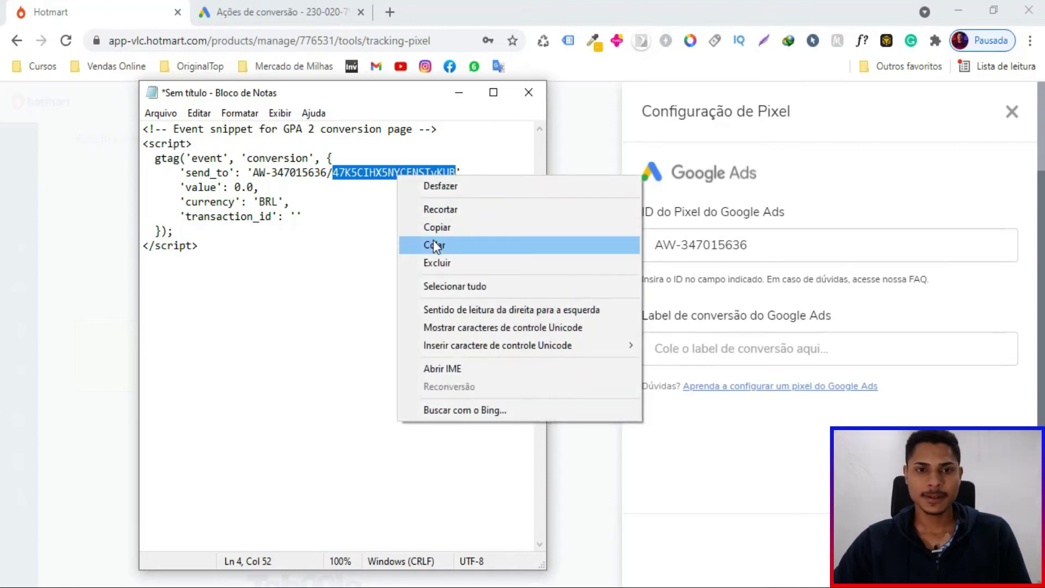
left_click(435, 228)
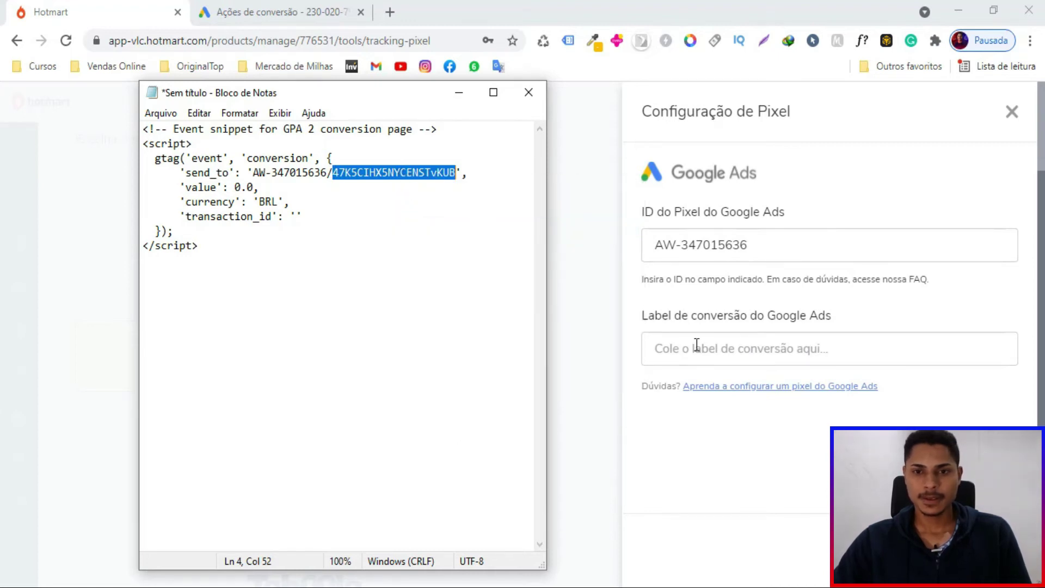
left_click(683, 339)
right_click(681, 342)
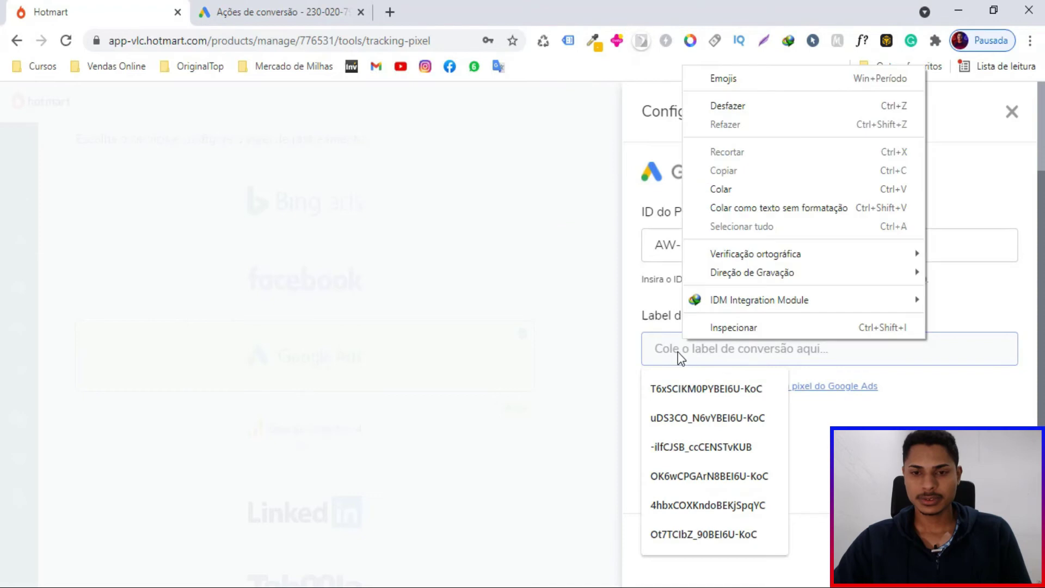
left_click(718, 188)
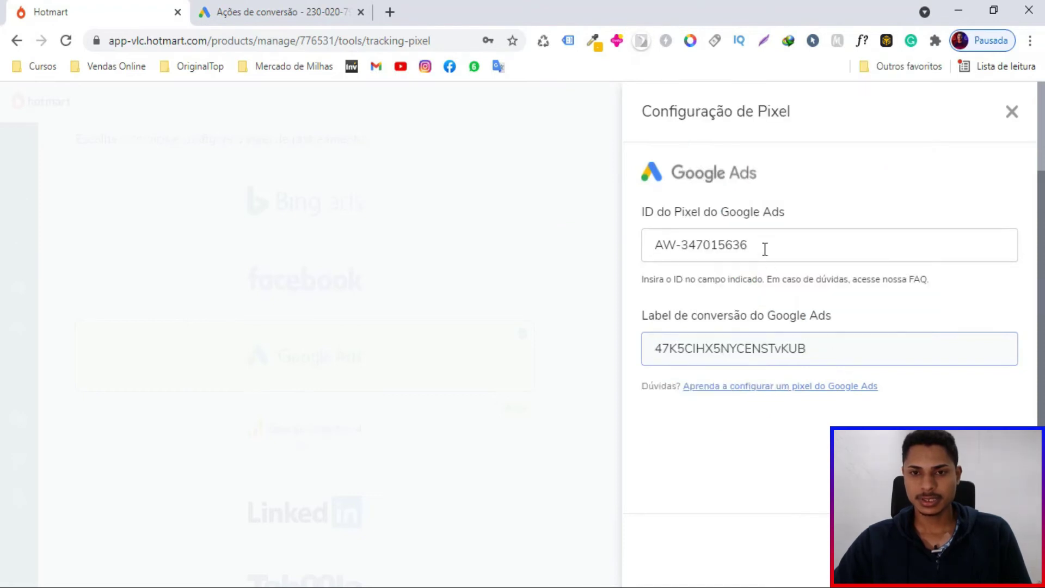
- Check the pixel ID and label against the snippet, then finish adding the pixel with only Conversão de vendas enabled as an event
left_click_drag(763, 246, 613, 237)
left_click_drag(794, 344, 730, 289)
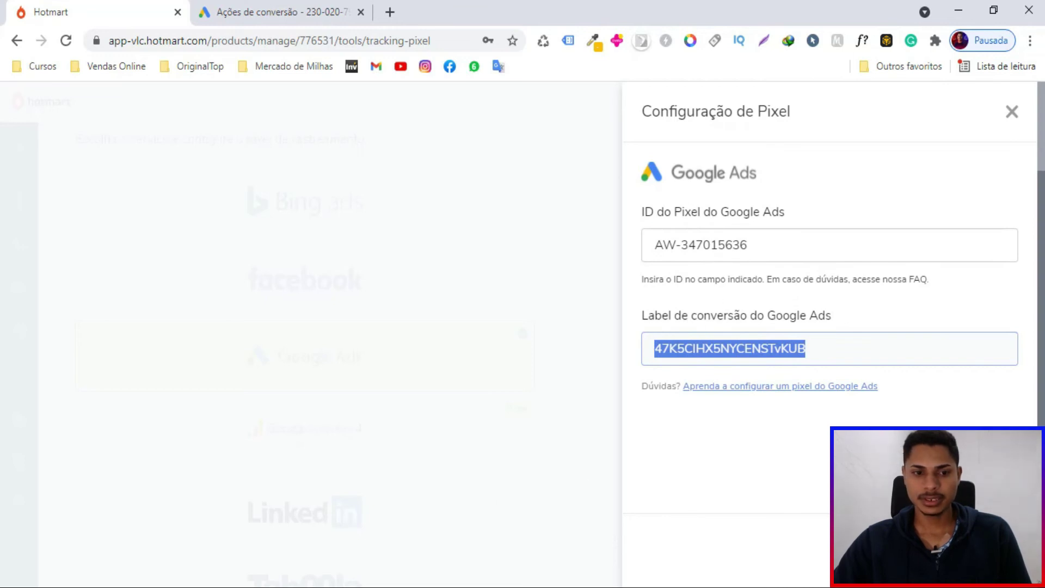
key("alt+Tab")
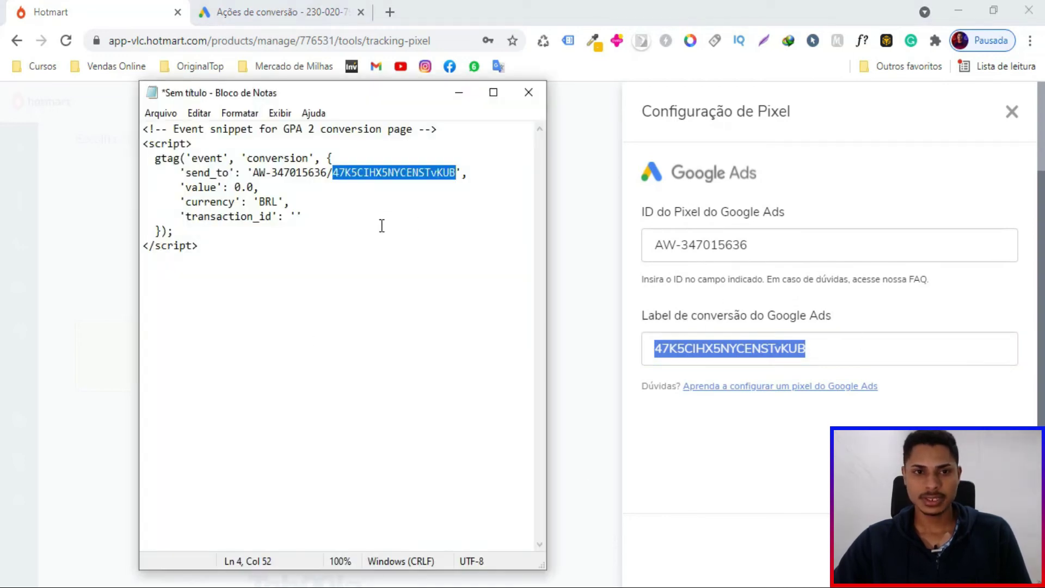
left_click(971, 551)
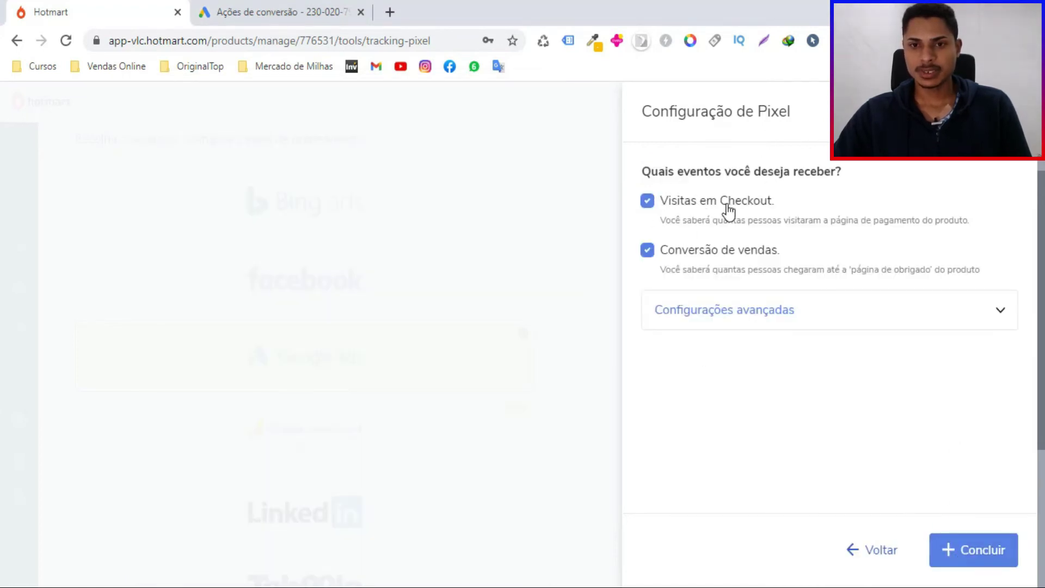
left_click(647, 201)
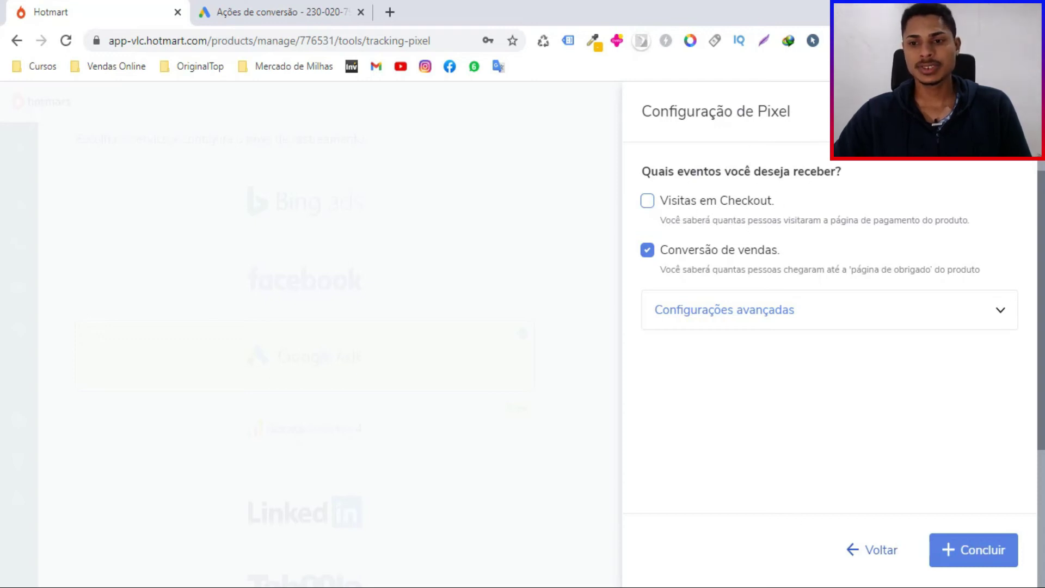
left_click(975, 550)
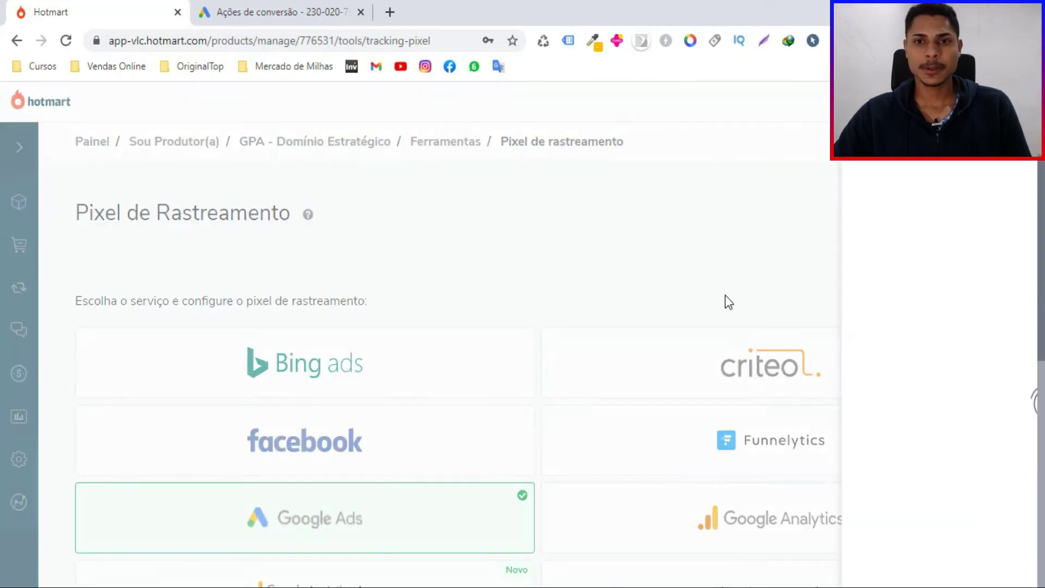
- Review the newly added pixel's ID and label in the list of configured Google Ads pixels and close the list
scroll(768, 381, "down", 5)
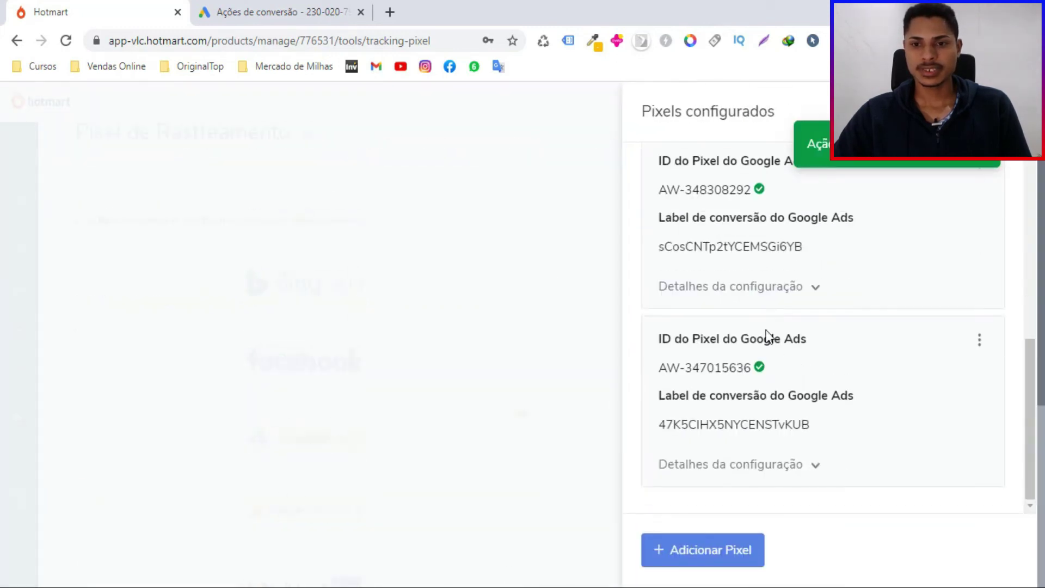
scroll(795, 392, "down", 4)
left_click_drag(819, 442, 667, 372)
left_click(660, 364)
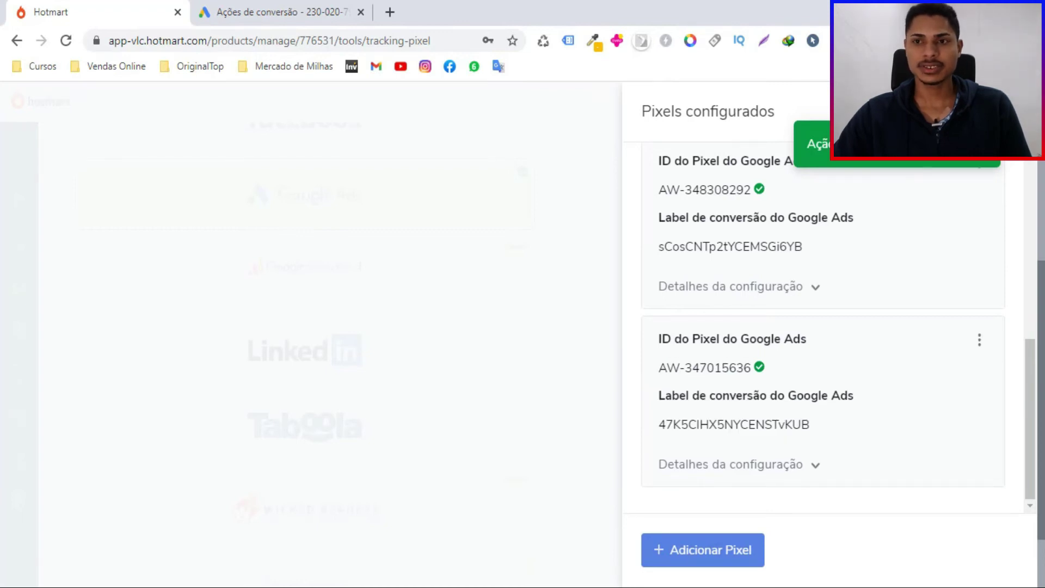
left_click(401, 186)
mouse_move(161, 278)
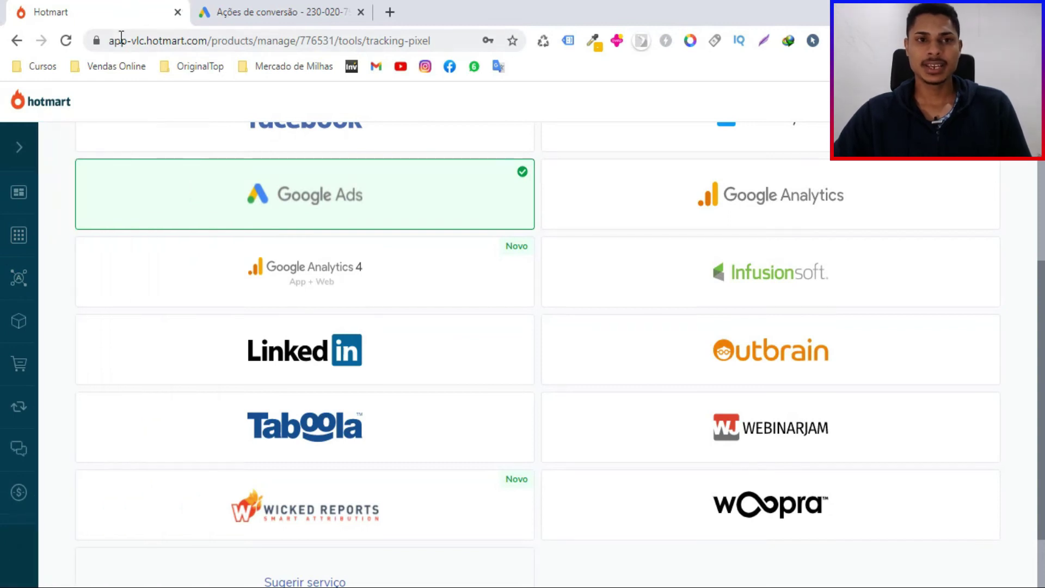
- Switch to Google Ads, leave the conversion actions for the account overview and open the list of all campaigns
left_click(286, 15)
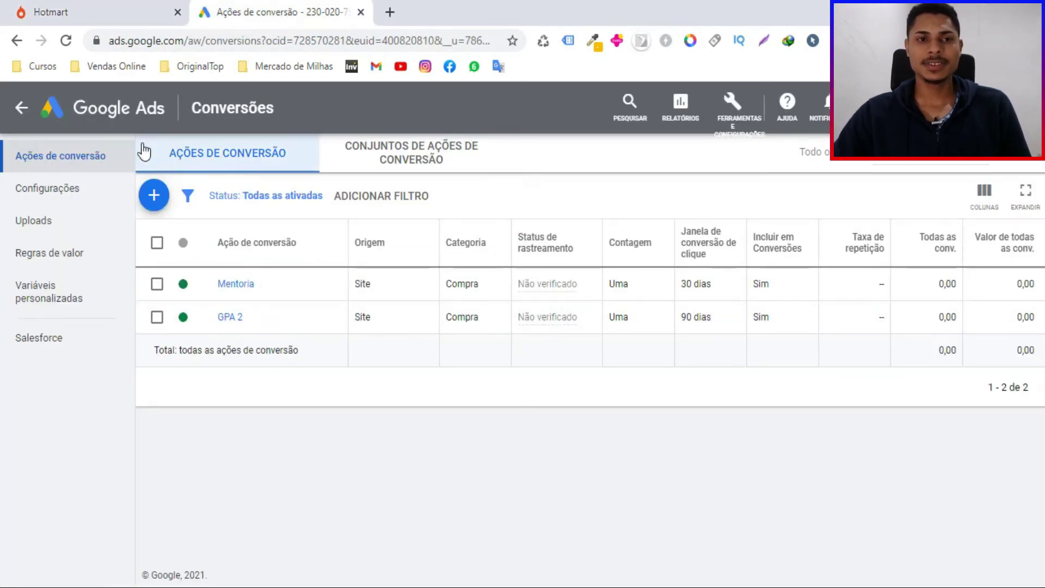
left_click(108, 120)
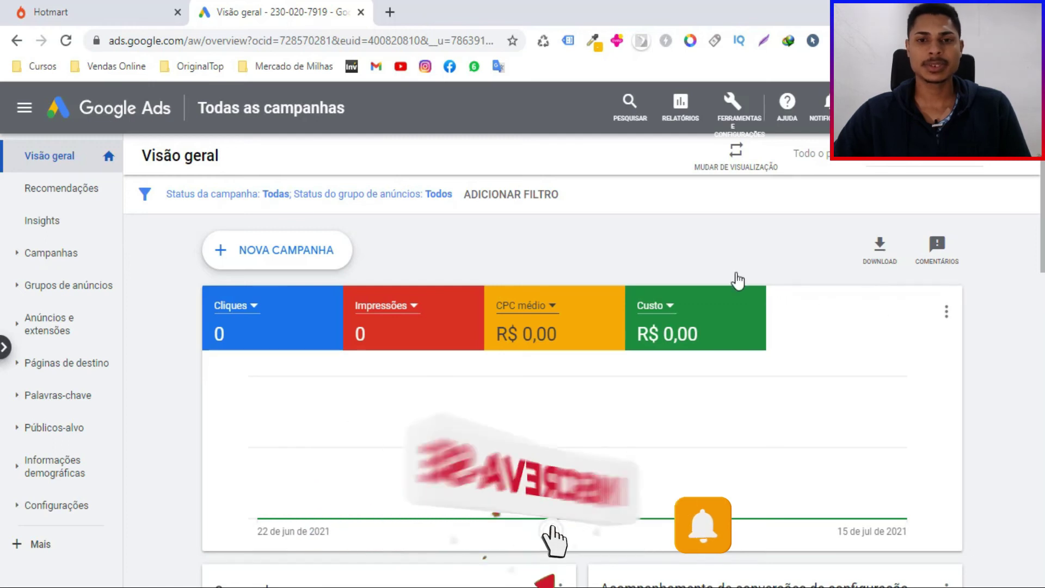
scroll(963, 229, "down", 2)
scroll(797, 358, "down", 4)
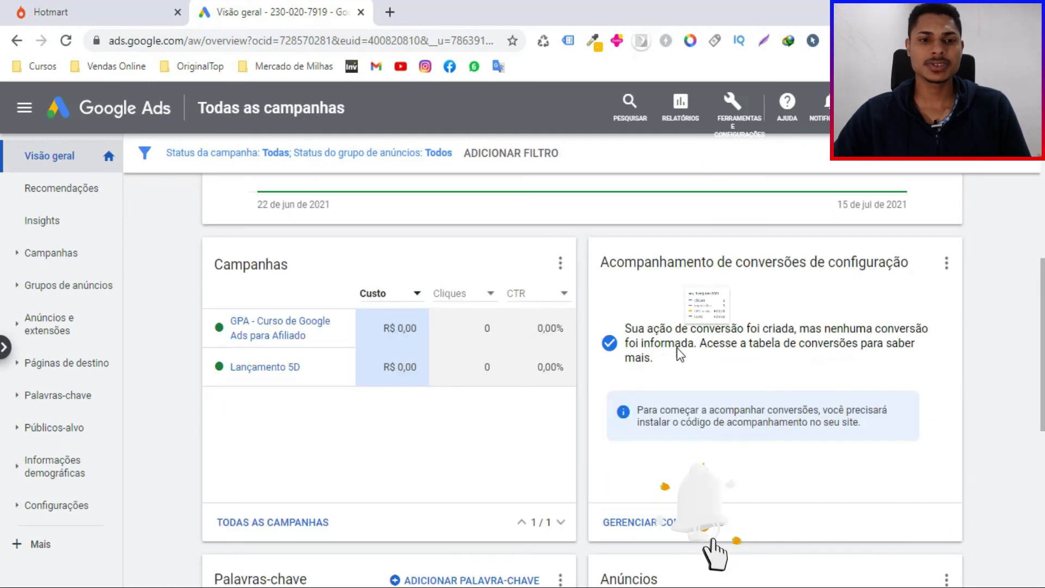
mouse_move(265, 329)
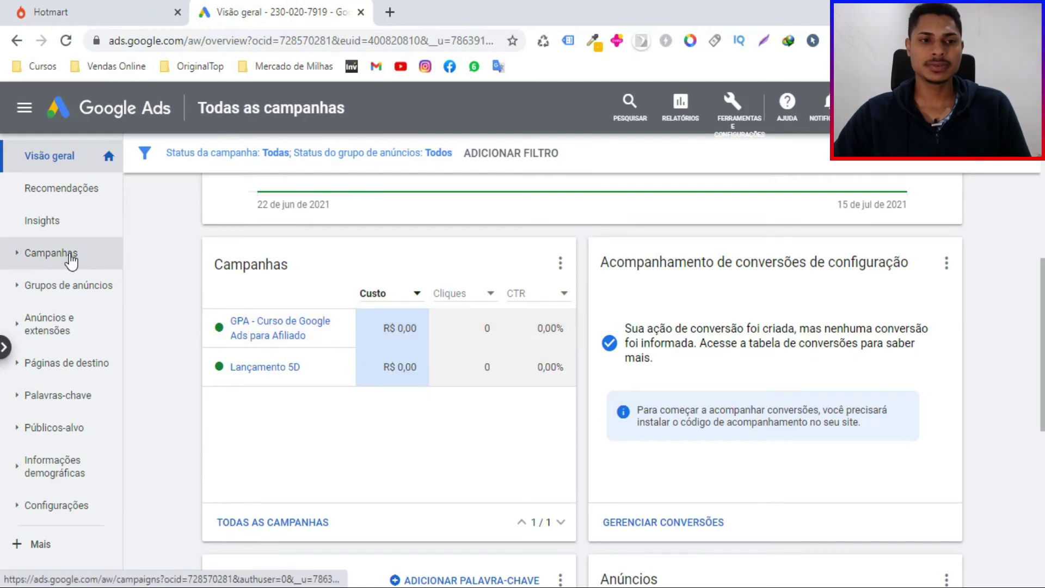
left_click(49, 260)
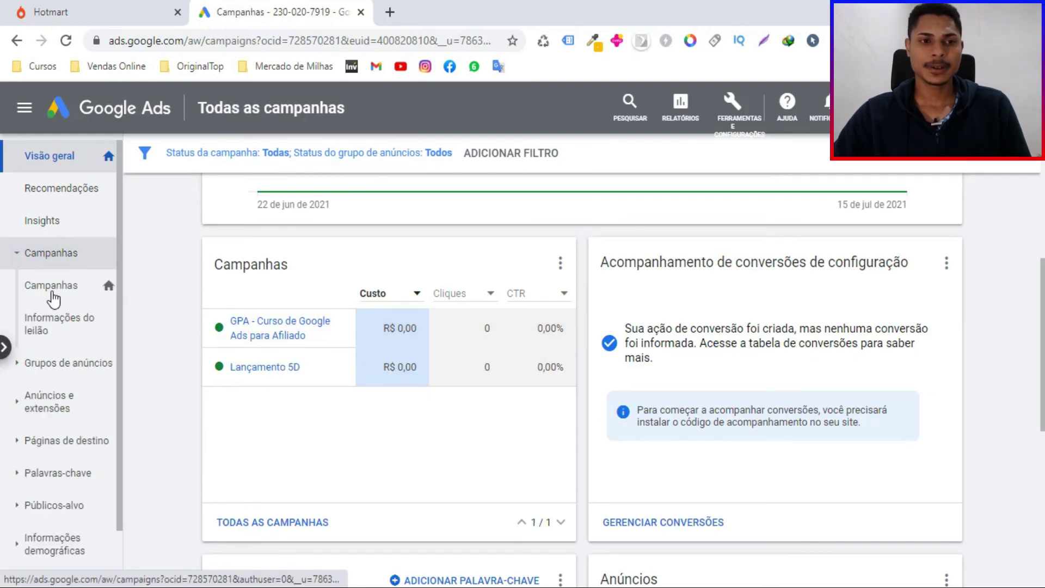
left_click(52, 297)
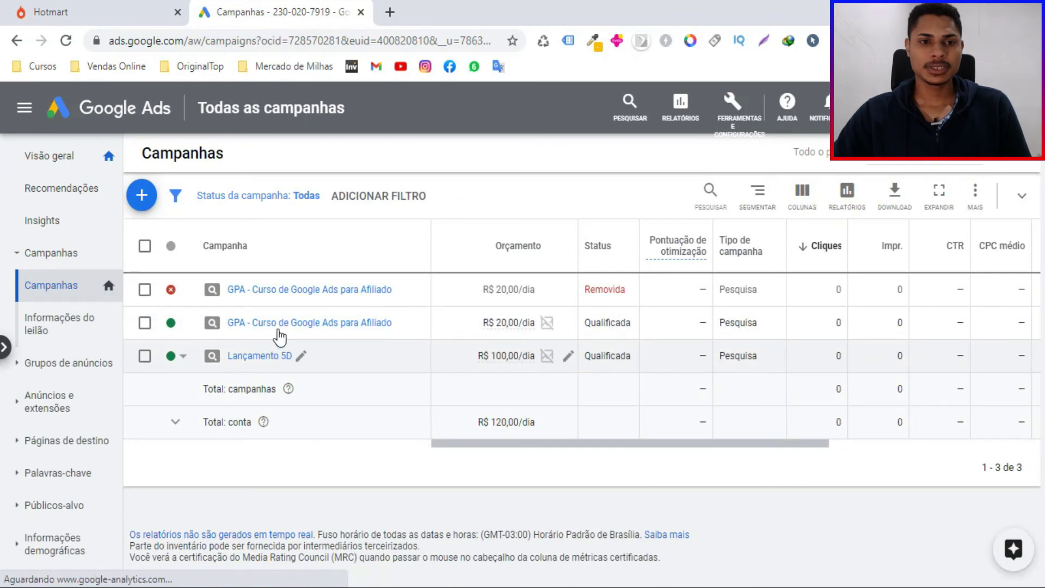
- Open the settings of the enabled GPA - Curso de Google Ads para Afiliado campaign and show its additional settings
left_click(263, 329)
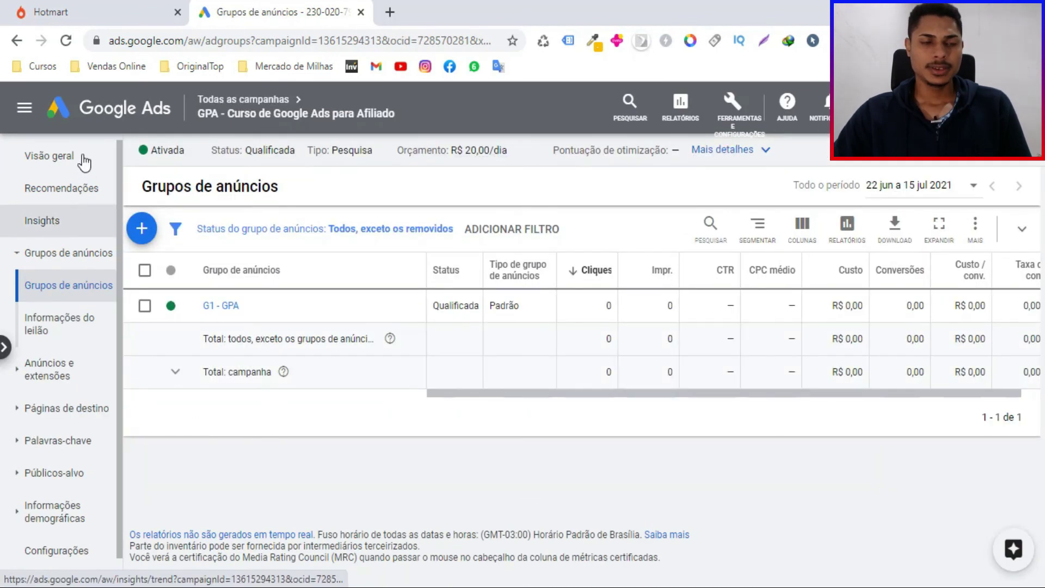
scroll(24, 272, "down", 1)
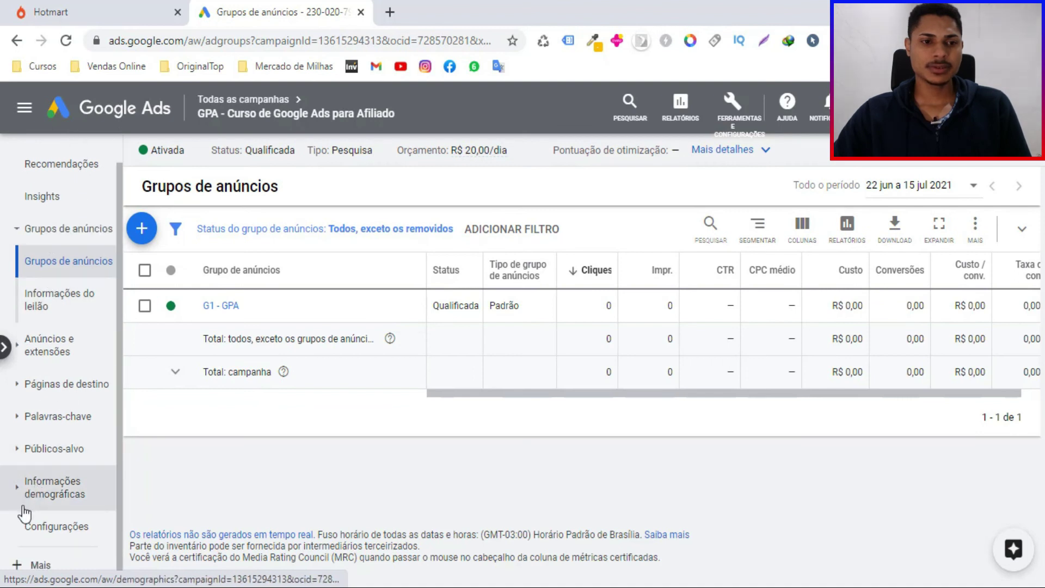
left_click(73, 536)
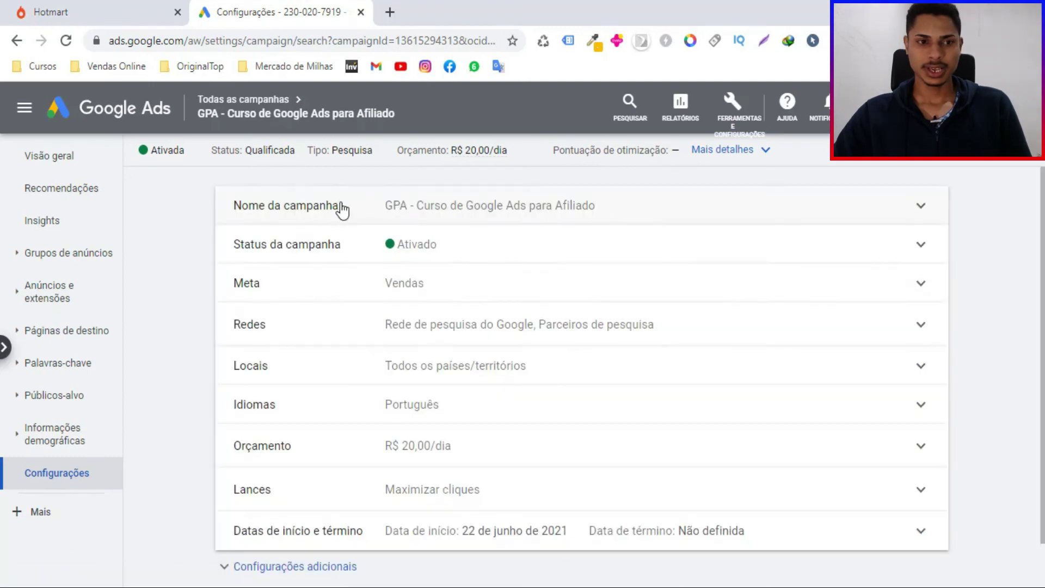
scroll(326, 349, "down", 1)
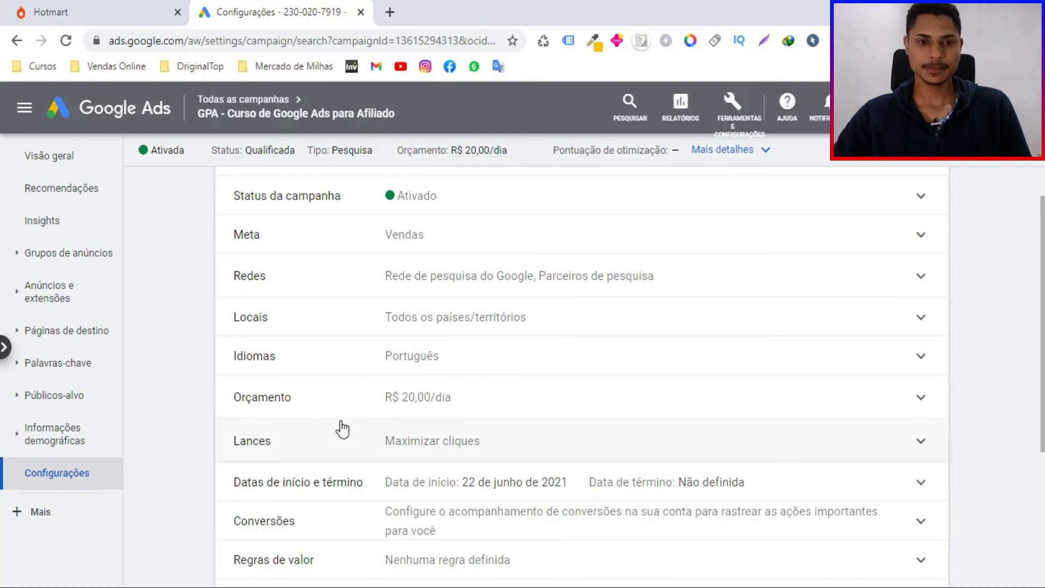
scroll(338, 427, "down", 3)
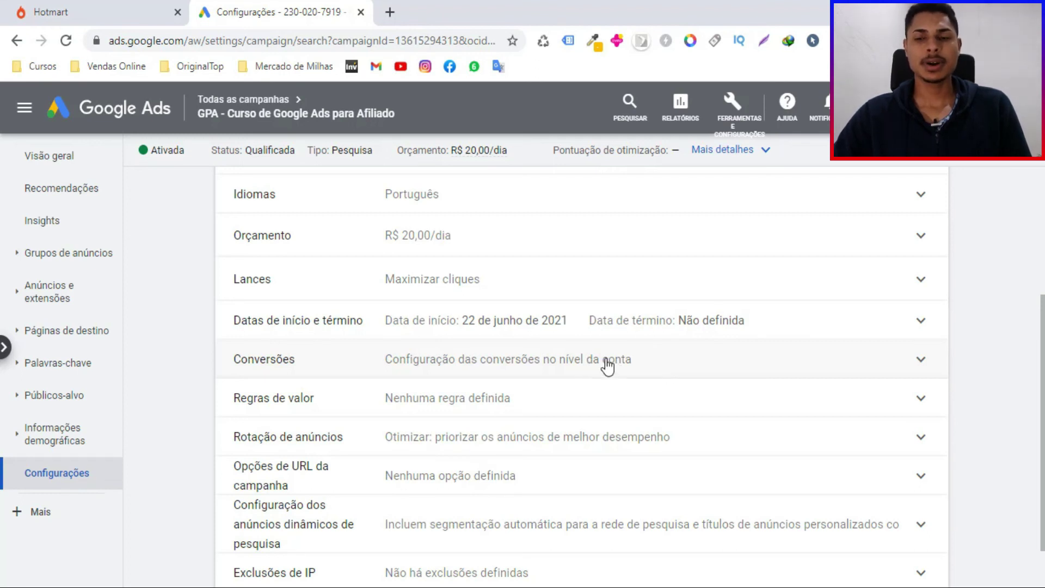
- Set the campaign's conversions to campaign-specific actions, select only GPA 2 and save the selection and the setting
left_click(657, 368)
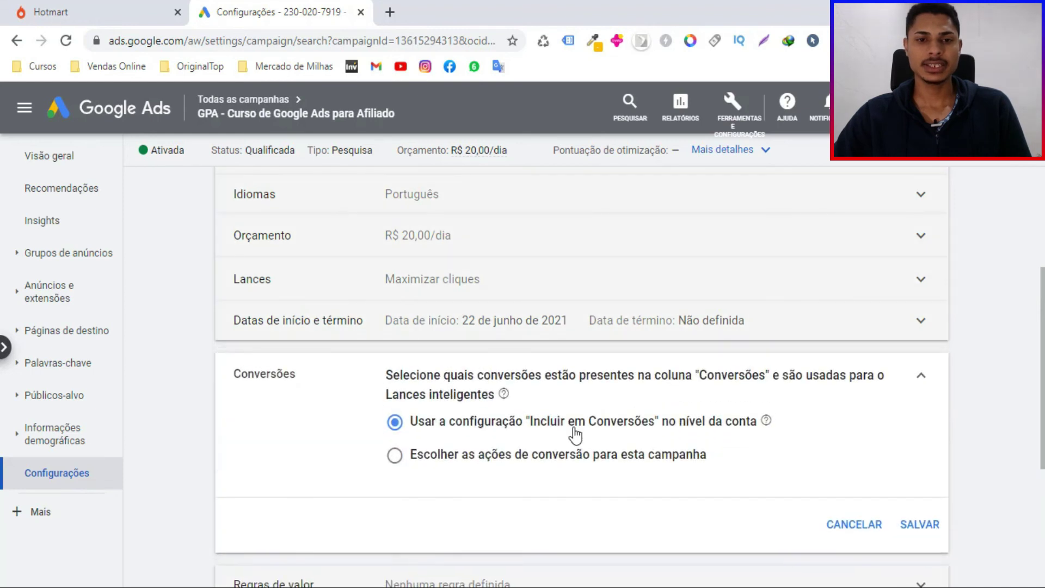
left_click(396, 458)
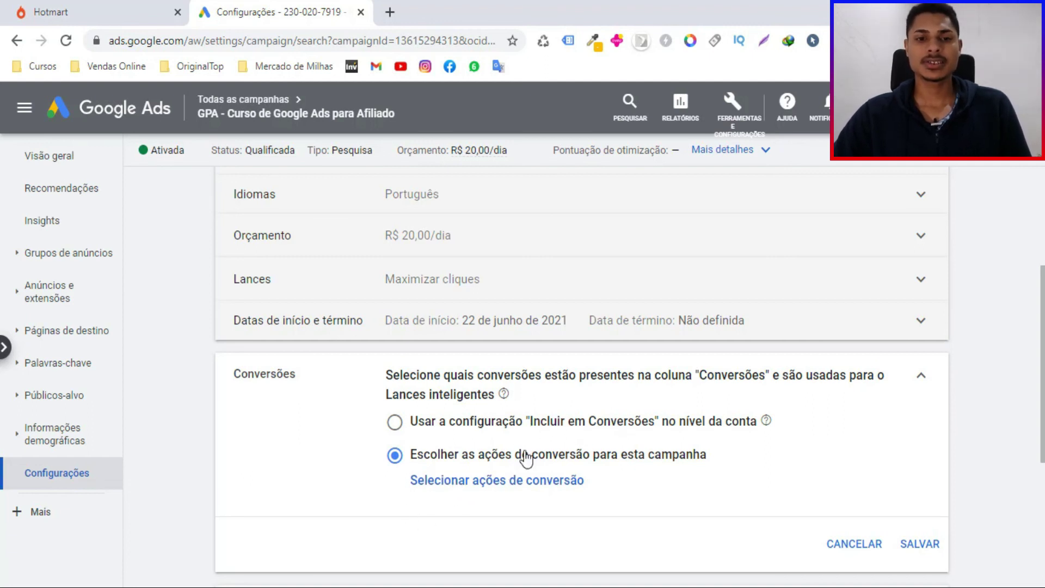
left_click(461, 481)
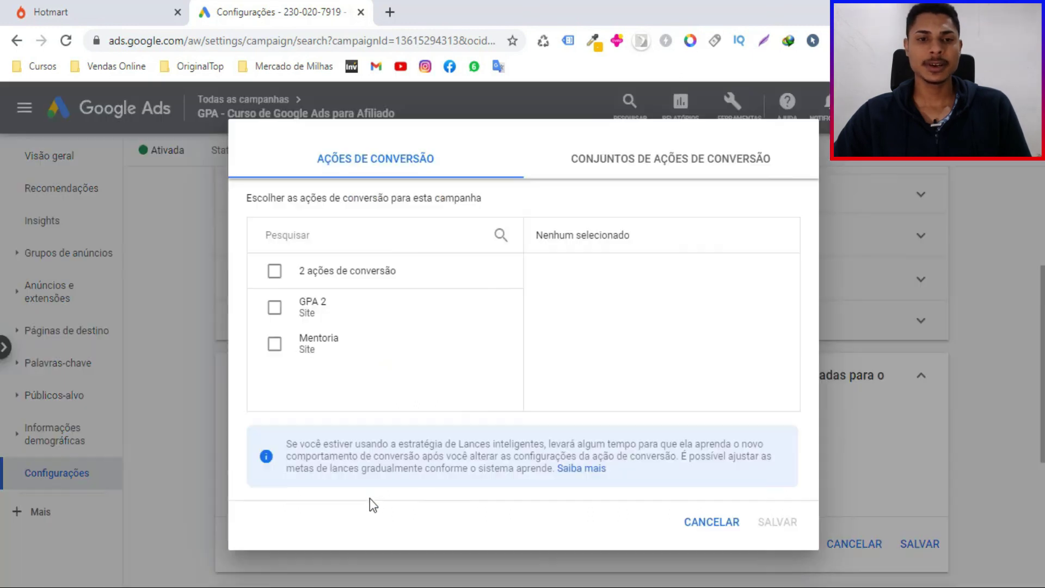
left_click(275, 308)
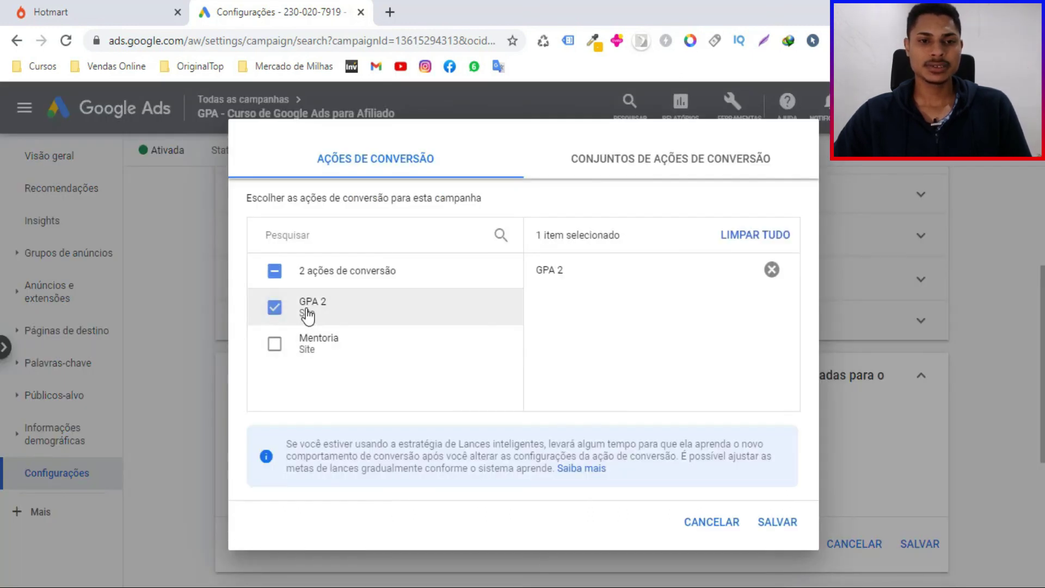
left_click(781, 528)
left_click(919, 544)
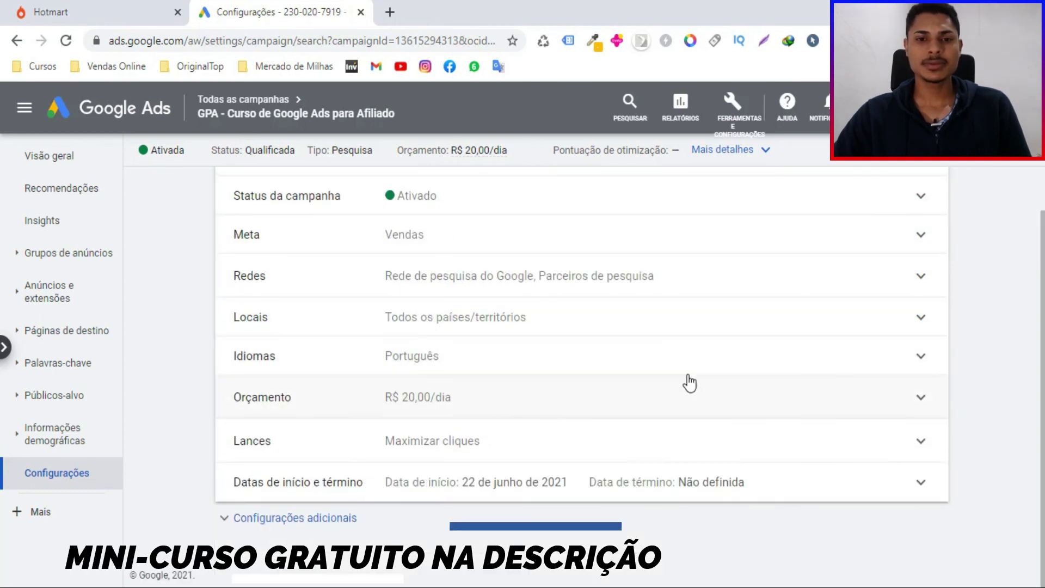
left_click(87, 173)
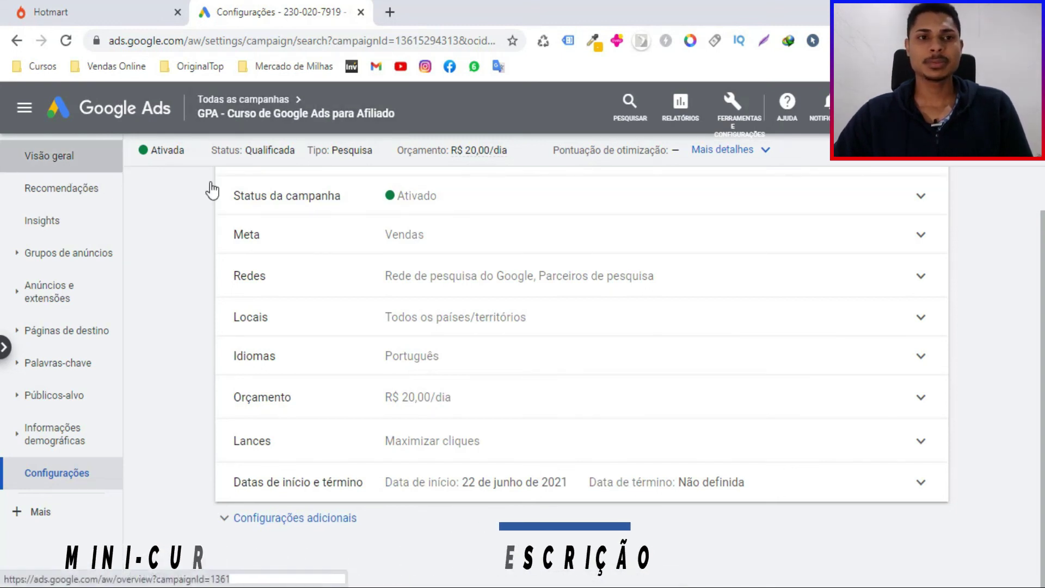